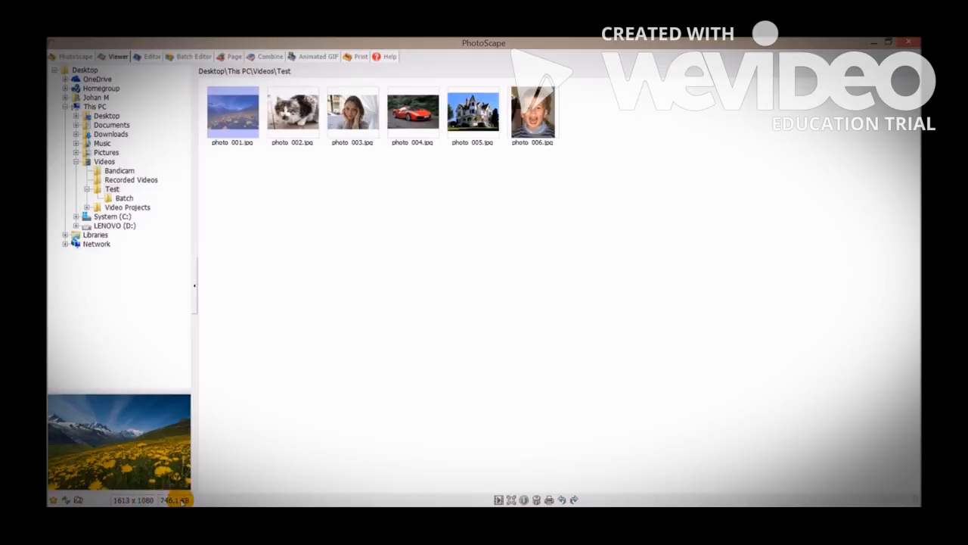
View photo_001.jpg at full screen and return to the thumbnail view.
{"action": "double_click", "coordinate": [232, 120]}
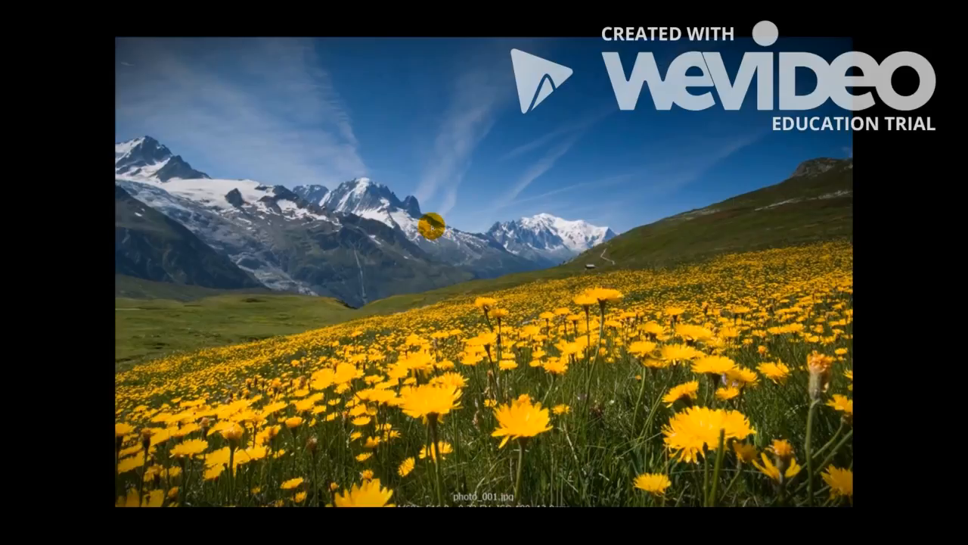
{"action": "double_click", "coordinate": [432, 227]}
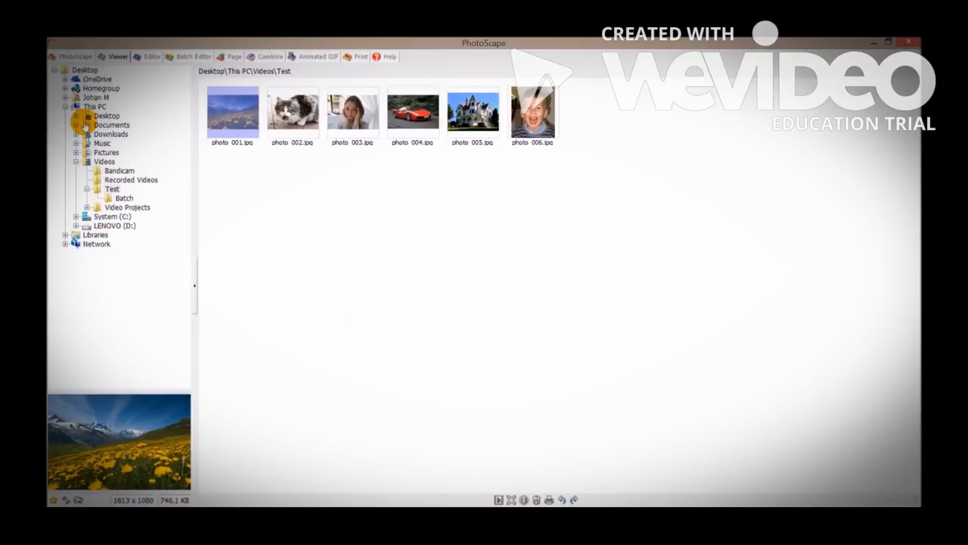
Switch to the Editor, load the cat photo photo_002.jpg, and switch back to the landscape photo_001.jpg.
{"action": "left_click", "coordinate": [152, 56]}
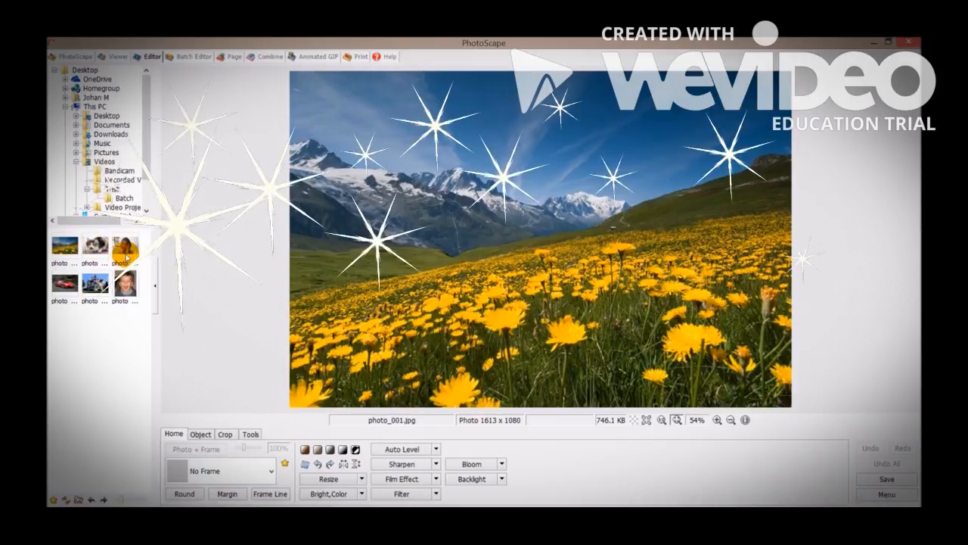
{"action": "left_click", "coordinate": [97, 248]}
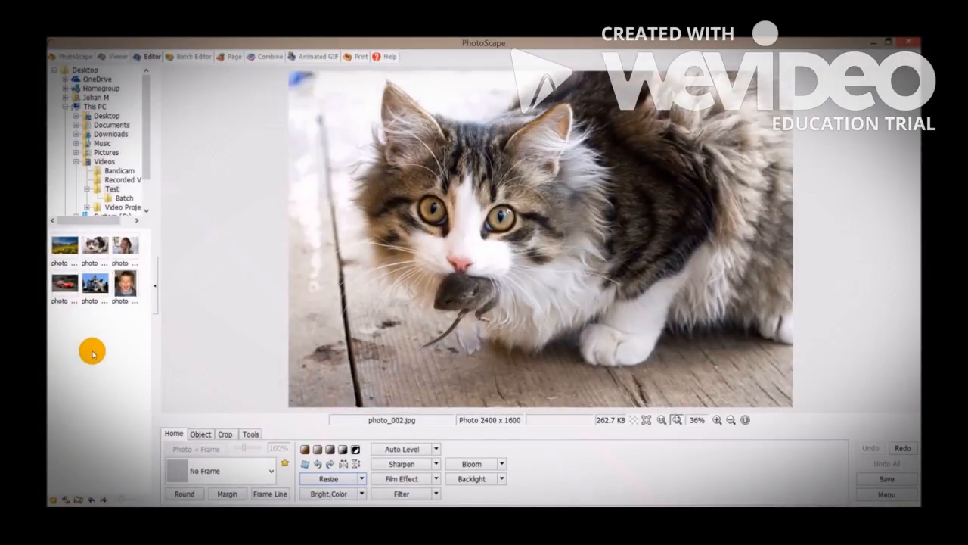
{"action": "left_click", "coordinate": [67, 248]}
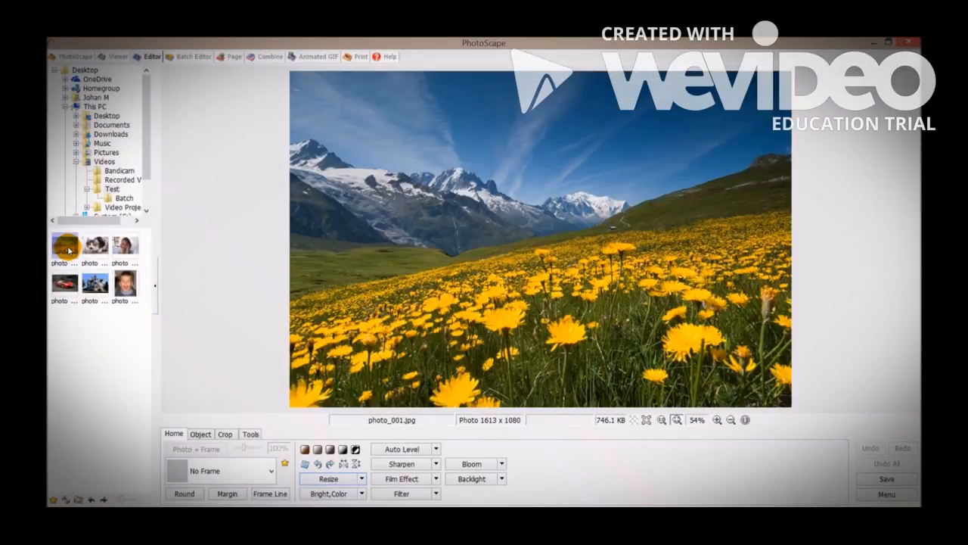
Resize the landscape photo to a width of 1024 pixels with the aspect ratio preserved, and look through the preset resize options.
{"action": "left_click", "coordinate": [330, 479]}
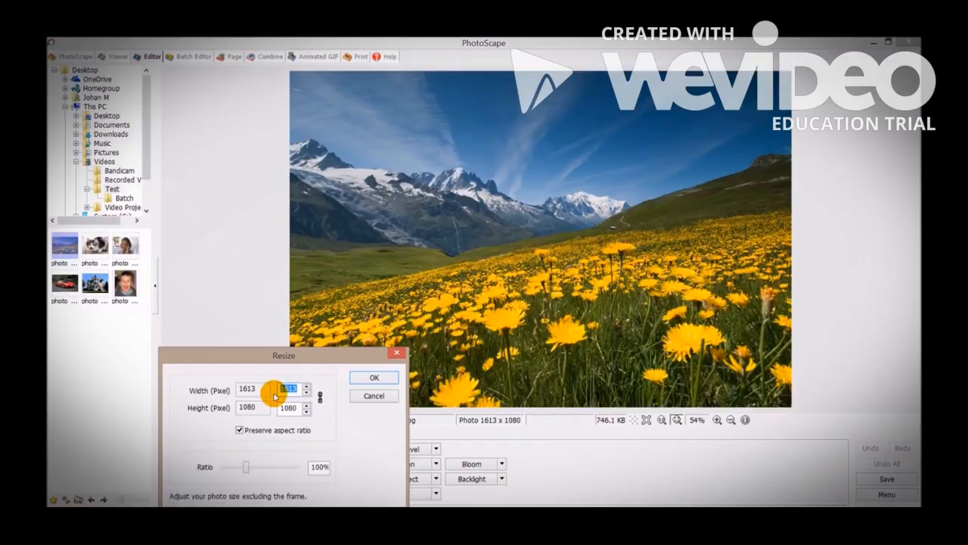
{"action": "type", "text": "1024"}
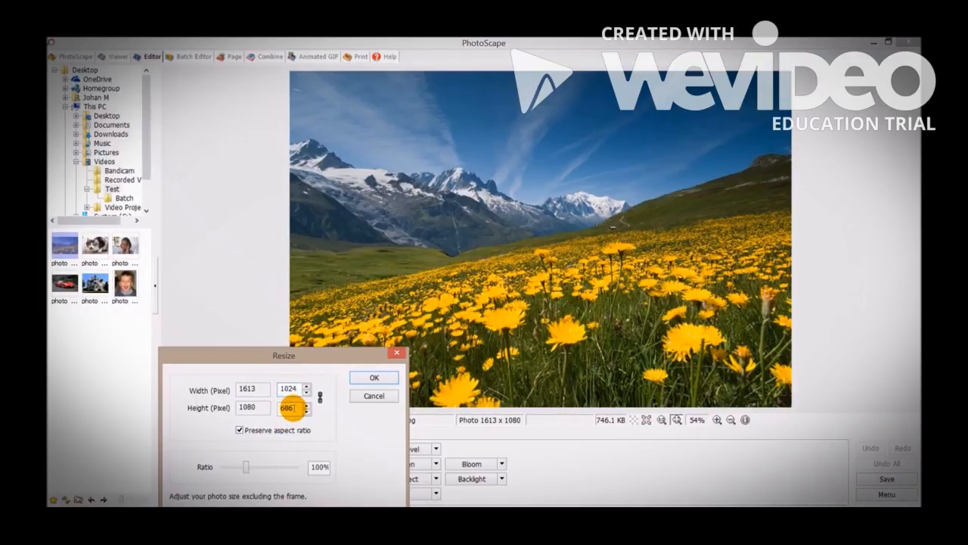
{"action": "left_click", "coordinate": [368, 376]}
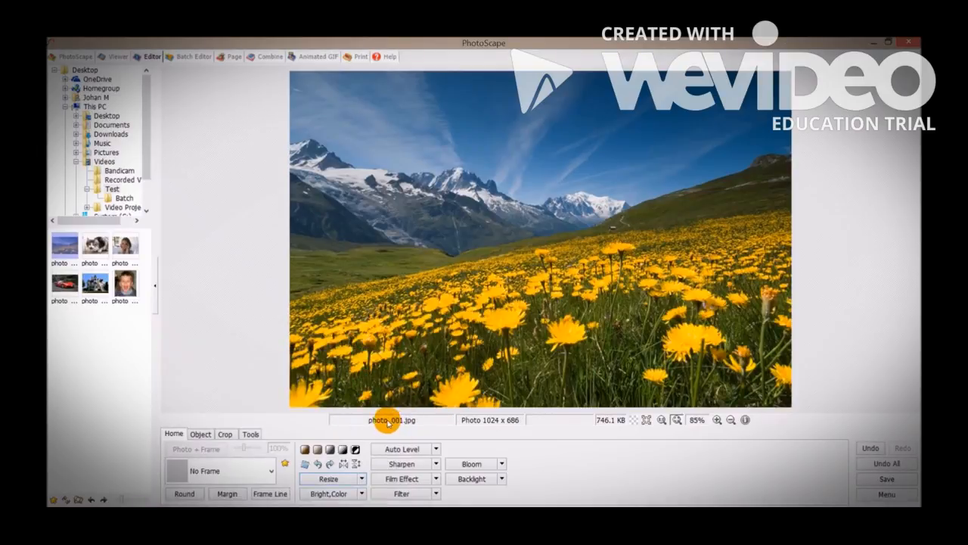
{"action": "left_click", "coordinate": [362, 480]}
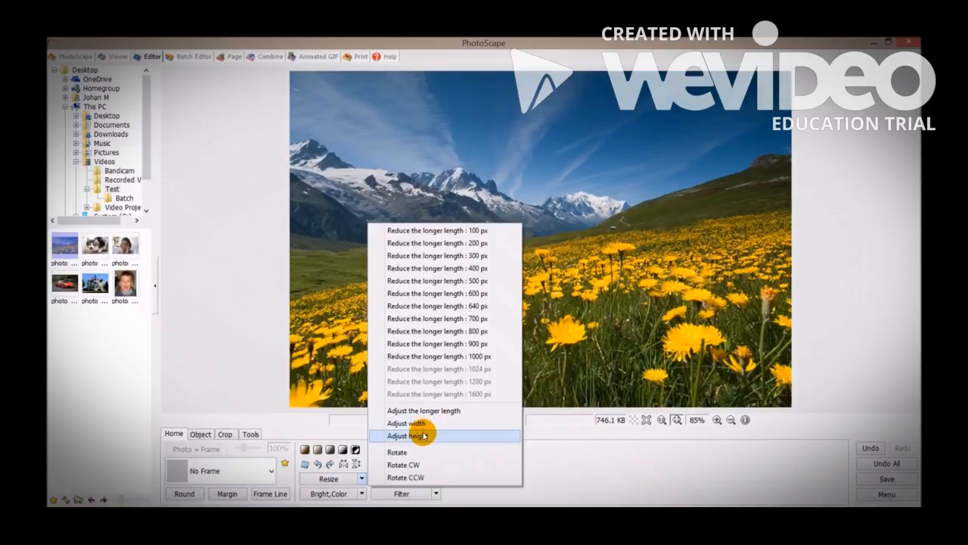
{"action": "left_click", "coordinate": [312, 431]}
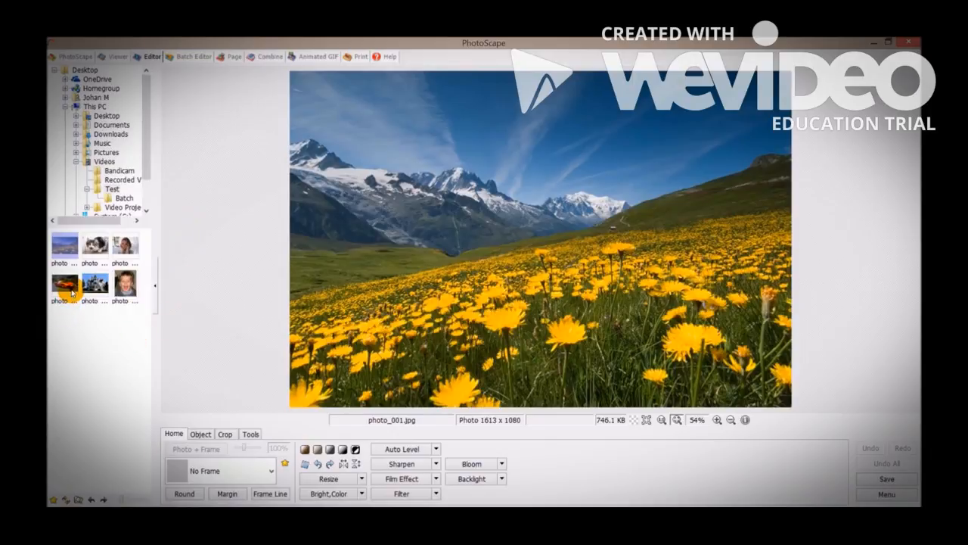
Open the red car photo photo_004.jpg and crop it freely to about 1545 x 968 pixels, trimming its edges.
{"action": "left_click", "coordinate": [67, 287]}
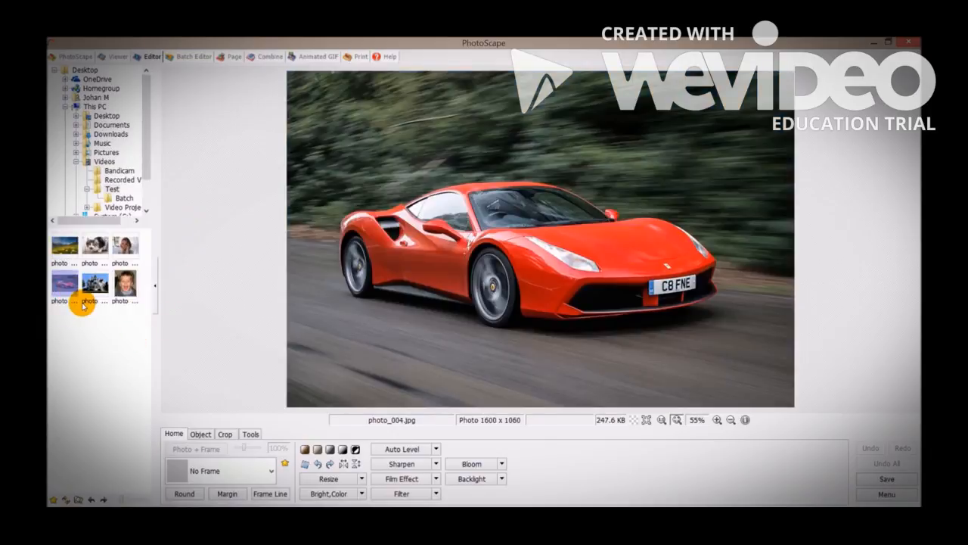
{"action": "left_click", "coordinate": [226, 436]}
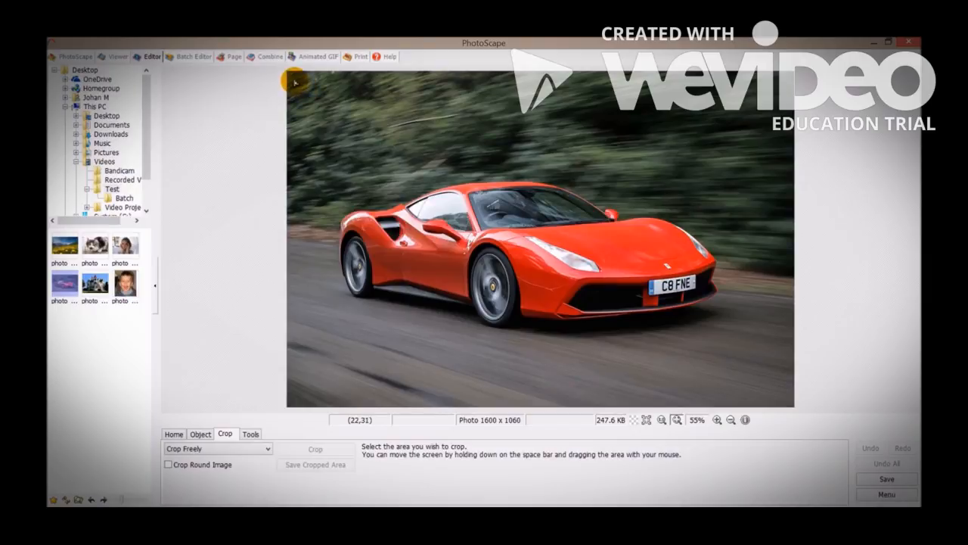
{"action": "left_click_drag", "start_coordinate": [296, 81], "coordinate": [783, 388]}
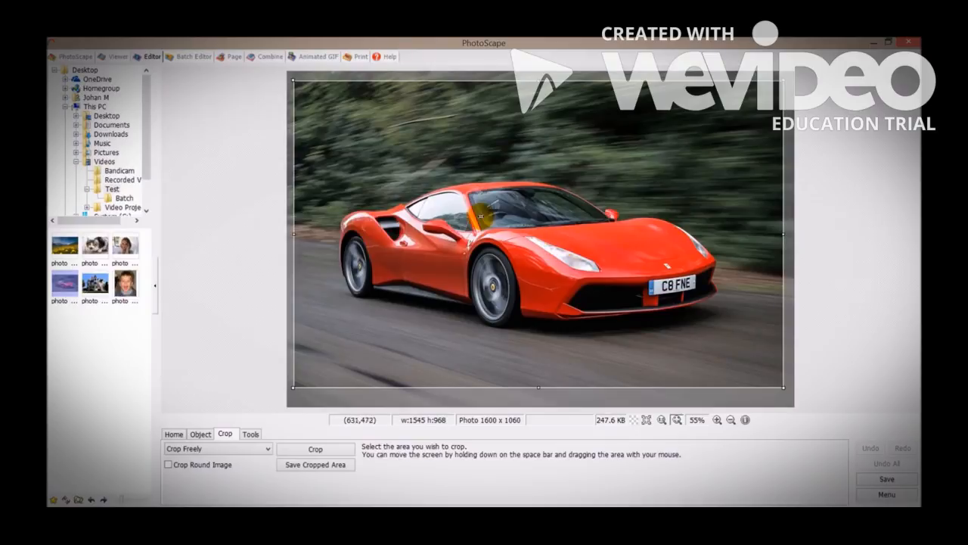
{"action": "double_click", "coordinate": [478, 215]}
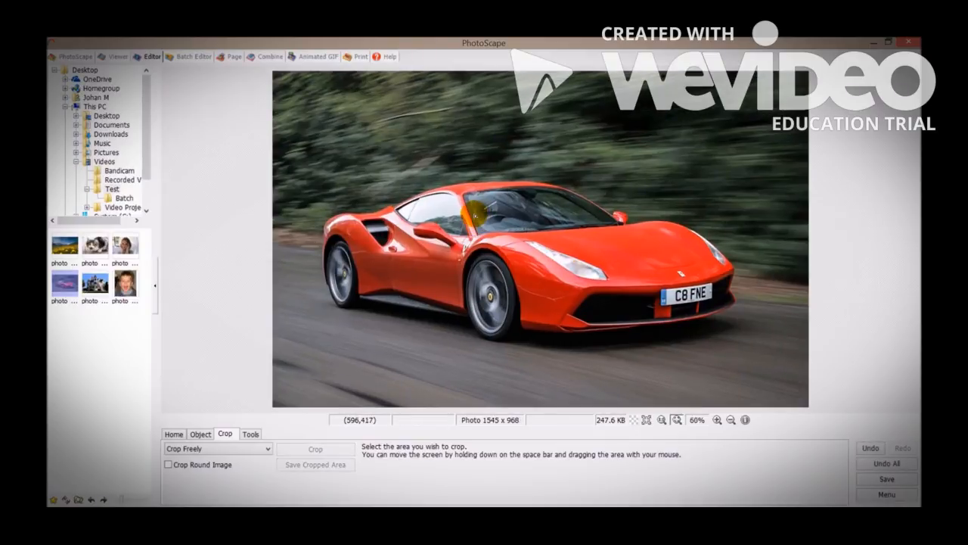
Crop the car photo again to a wide strip around the car, cutting off the upper background and lower road.
{"action": "left_click_drag", "start_coordinate": [282, 155], "coordinate": [803, 360]}
{"action": "double_click", "coordinate": [489, 222]}
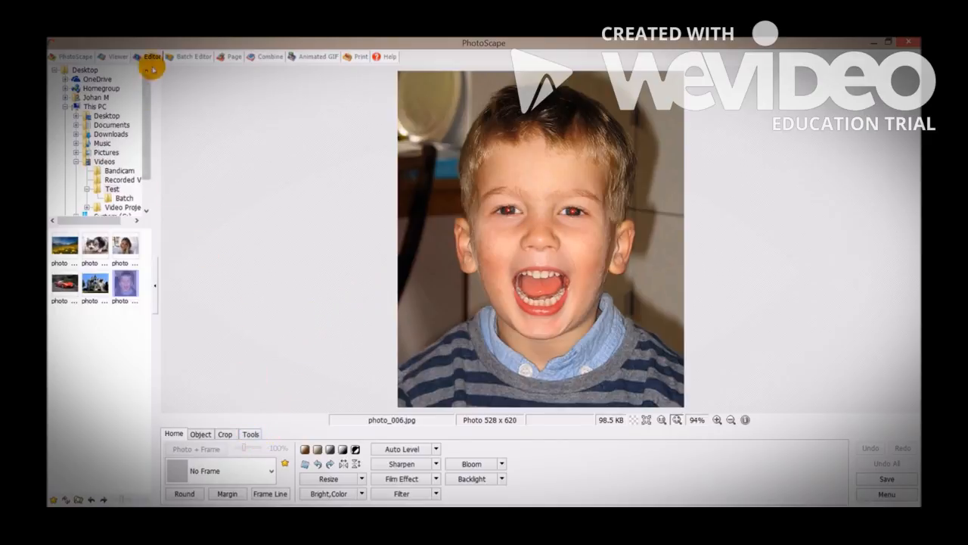
Remove the red eye from both of the boy's eyes in photo_006.jpg with Red Eye Correction.
{"action": "left_click", "coordinate": [251, 434]}
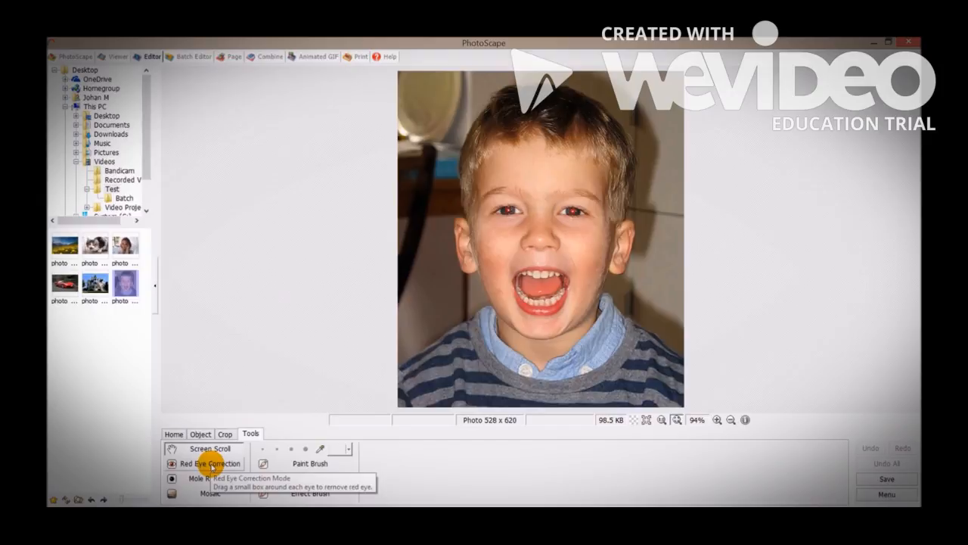
{"action": "left_click", "coordinate": [211, 463]}
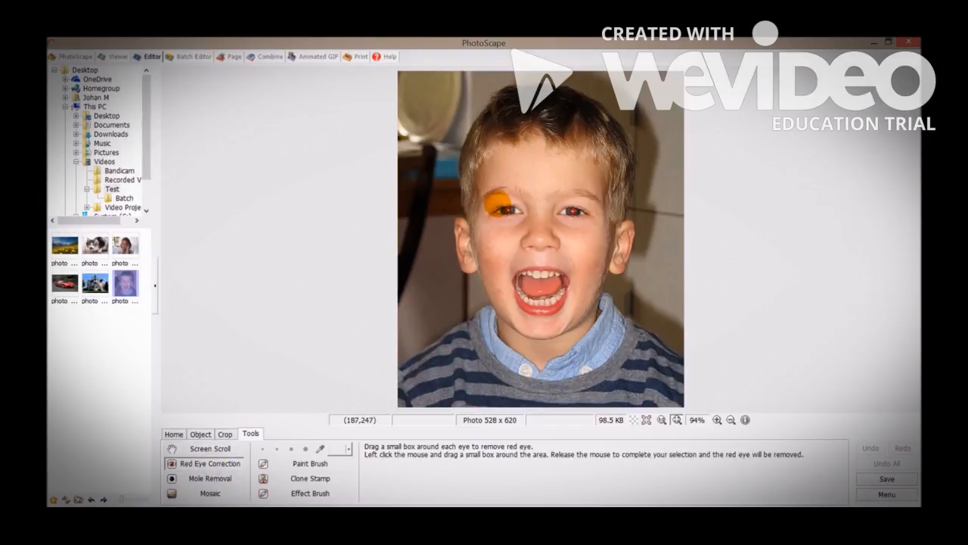
{"action": "left_click_drag", "start_coordinate": [492, 202], "coordinate": [521, 219]}
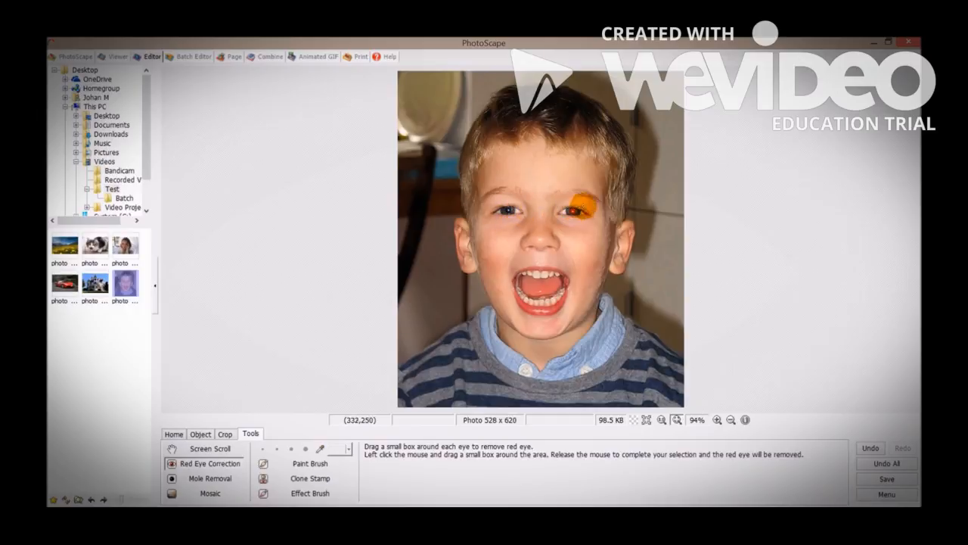
{"action": "mouse_move", "coordinate": [581, 204]}
{"action": "left_mouse_down"}
{"action": "mouse_move", "coordinate": [557, 201]}
{"action": "mouse_move", "coordinate": [551, 211]}
{"action": "mouse_move", "coordinate": [566, 212]}
{"action": "left_mouse_up"}
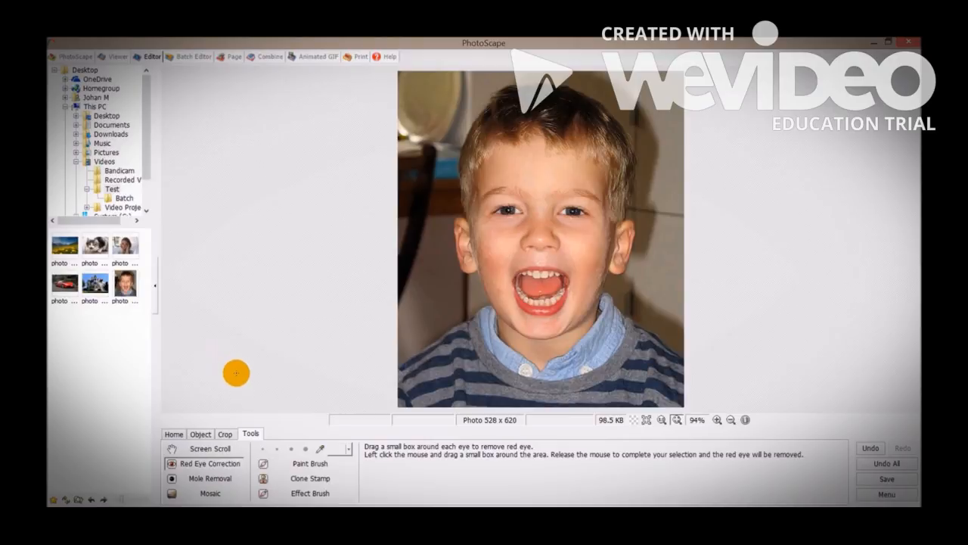
Paint a black bar over the boy's eyes with the Paint Brush and undo it.
{"action": "left_click", "coordinate": [306, 465]}
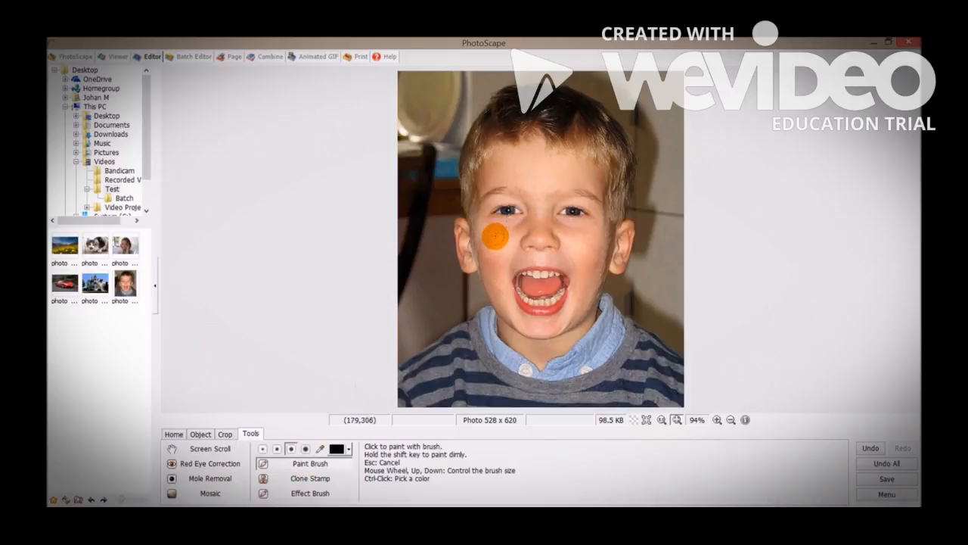
{"action": "mouse_move", "coordinate": [486, 206]}
{"action": "left_mouse_down"}
{"action": "mouse_move", "coordinate": [601, 206]}
{"action": "mouse_move", "coordinate": [491, 206]}
{"action": "mouse_move", "coordinate": [594, 213]}
{"action": "mouse_move", "coordinate": [484, 209]}
{"action": "mouse_move", "coordinate": [500, 215]}
{"action": "mouse_move", "coordinate": [595, 215]}
{"action": "mouse_move", "coordinate": [480, 224]}
{"action": "mouse_move", "coordinate": [580, 225]}
{"action": "mouse_move", "coordinate": [510, 221]}
{"action": "mouse_move", "coordinate": [555, 223]}
{"action": "left_mouse_up"}
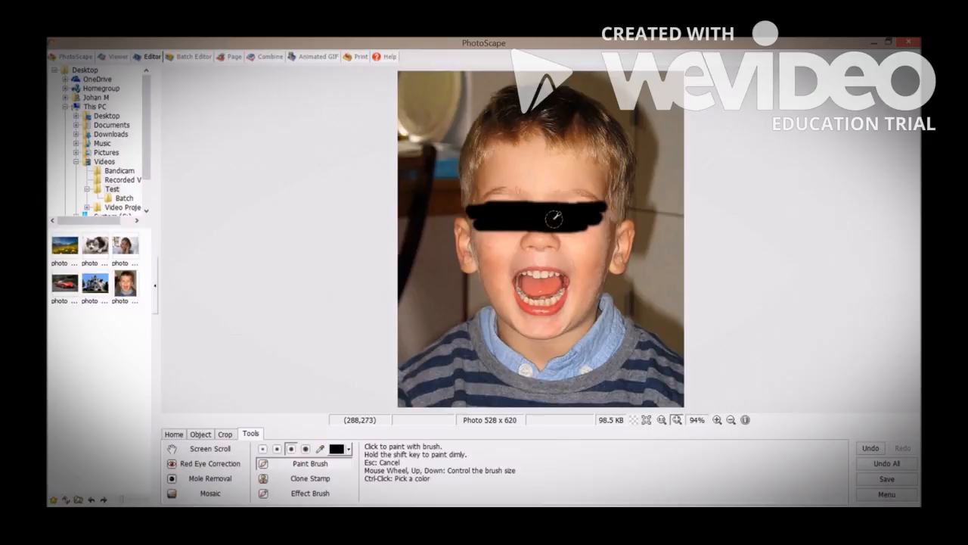
{"action": "key", "text": "ctrl+z"}
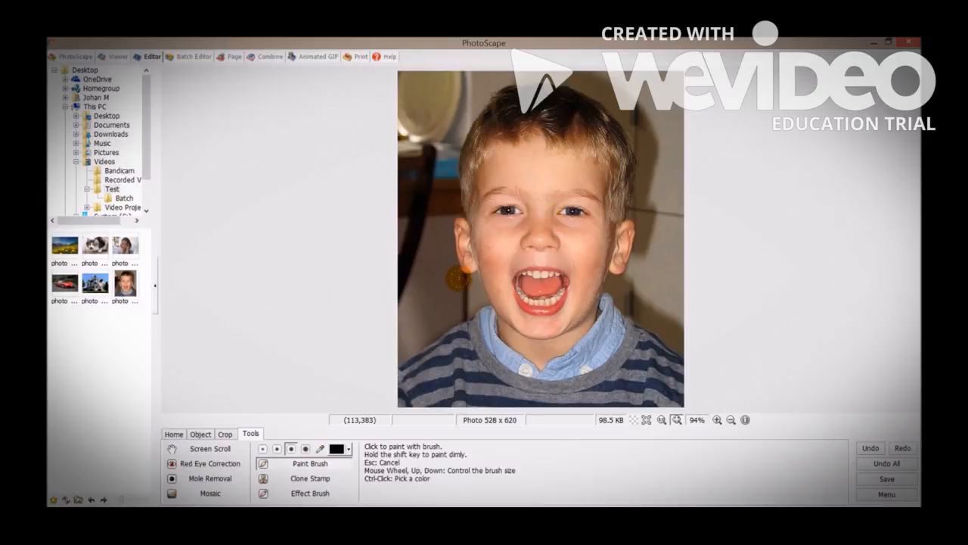
Apply the Mosaic - Middle effect to a rectangular area over the boy's eyes.
{"action": "left_click", "coordinate": [209, 495]}
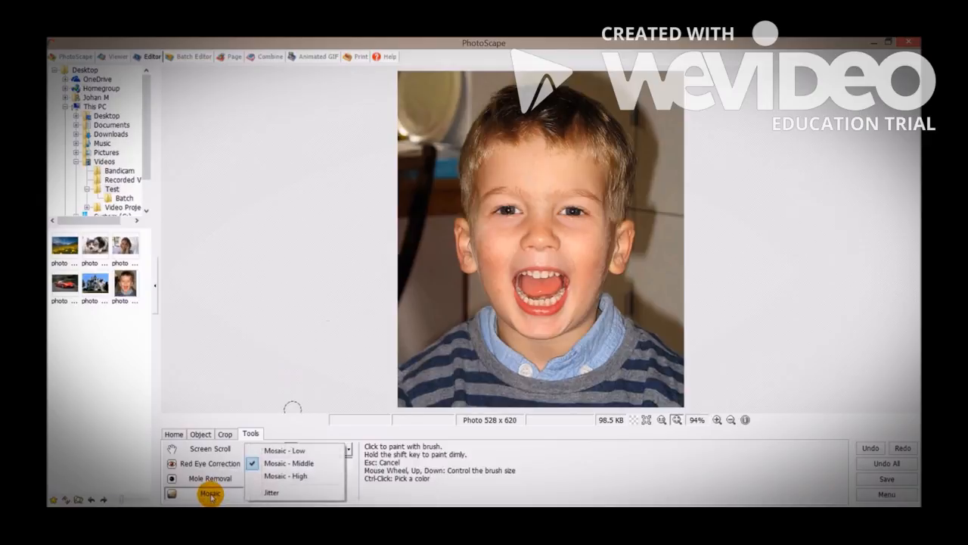
{"action": "left_click", "coordinate": [300, 462]}
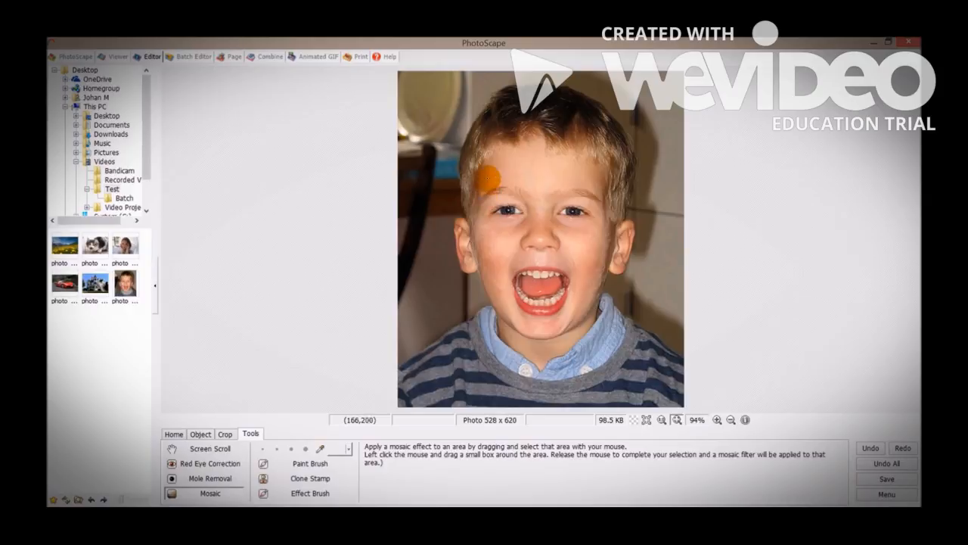
{"action": "left_click_drag", "start_coordinate": [472, 186], "coordinate": [606, 232]}
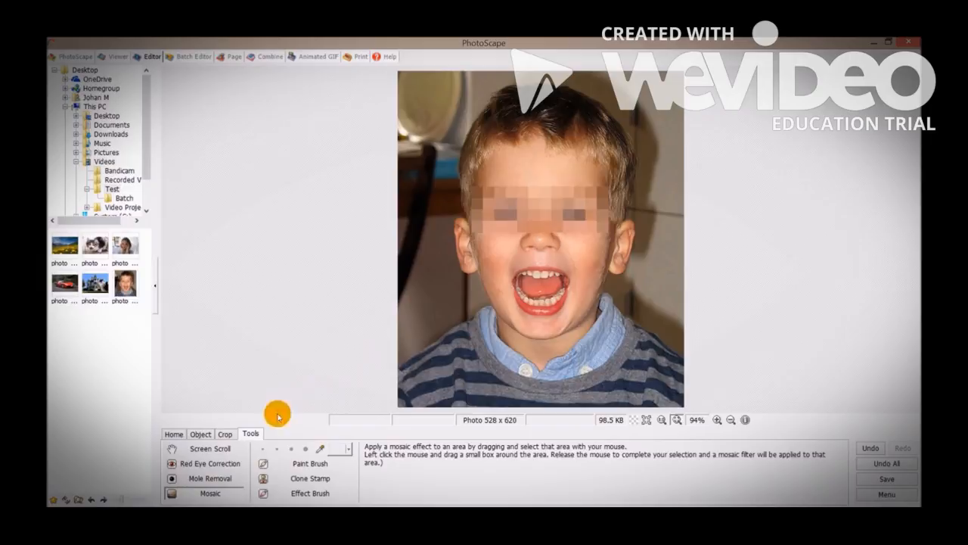
Apply the Jitter effect to an area of about 201 x 137 pixels around the boy's mouth.
{"action": "left_click", "coordinate": [216, 493]}
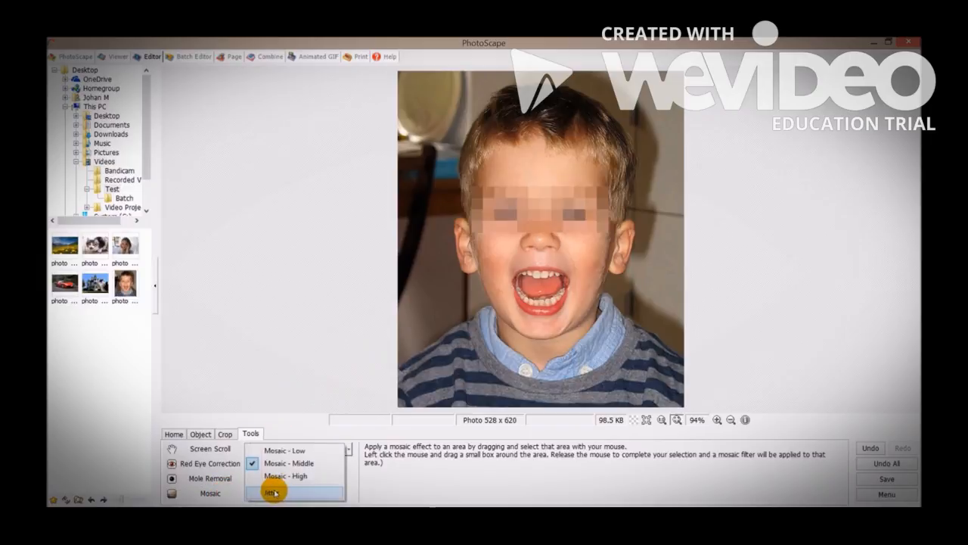
{"action": "left_click", "coordinate": [272, 492]}
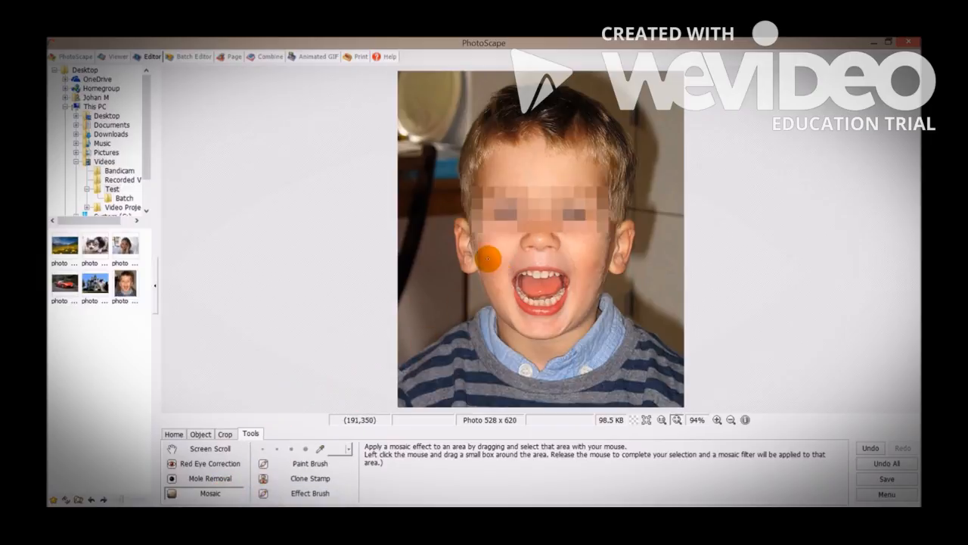
{"action": "left_click_drag", "start_coordinate": [486, 254], "coordinate": [594, 328]}
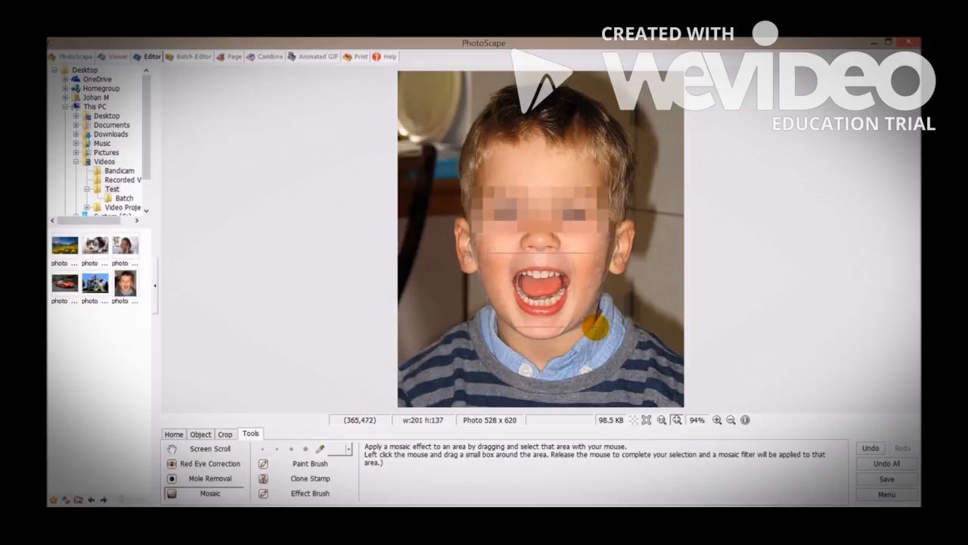
{"action": "left_click_drag", "start_coordinate": [596, 327], "coordinate": [596, 328]}
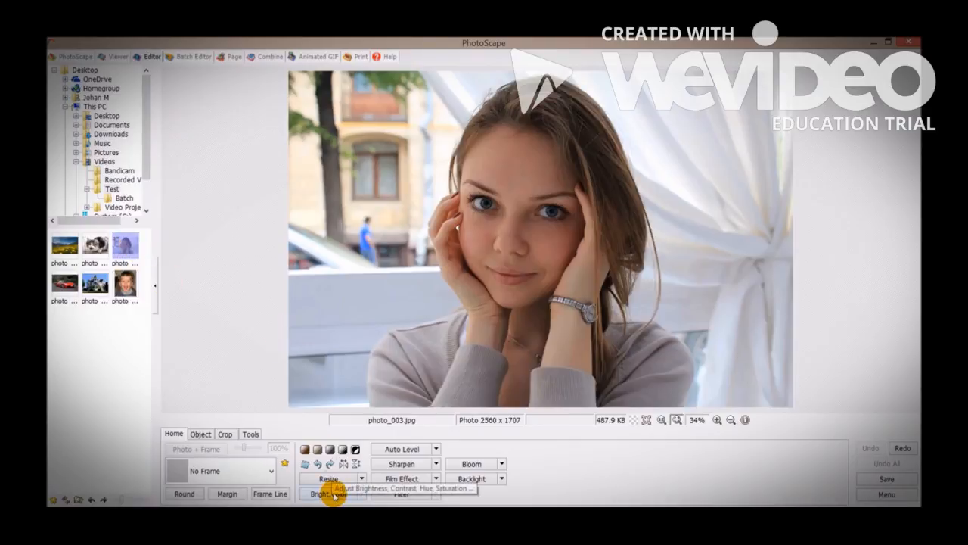
Open the Bright,Color adjustment for photo_003.jpg and test Deepen, Brighten and Exposure, leaving them at 0, 0 and 1.00.
{"action": "left_click", "coordinate": [333, 494]}
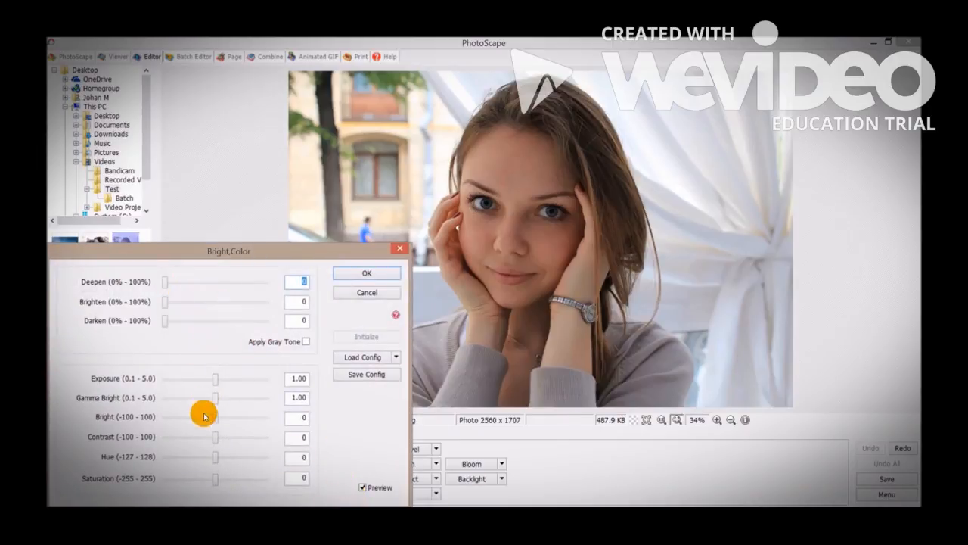
{"action": "mouse_move", "coordinate": [168, 283]}
{"action": "left_mouse_down"}
{"action": "mouse_move", "coordinate": [251, 281]}
{"action": "mouse_move", "coordinate": [158, 290]}
{"action": "left_mouse_up"}
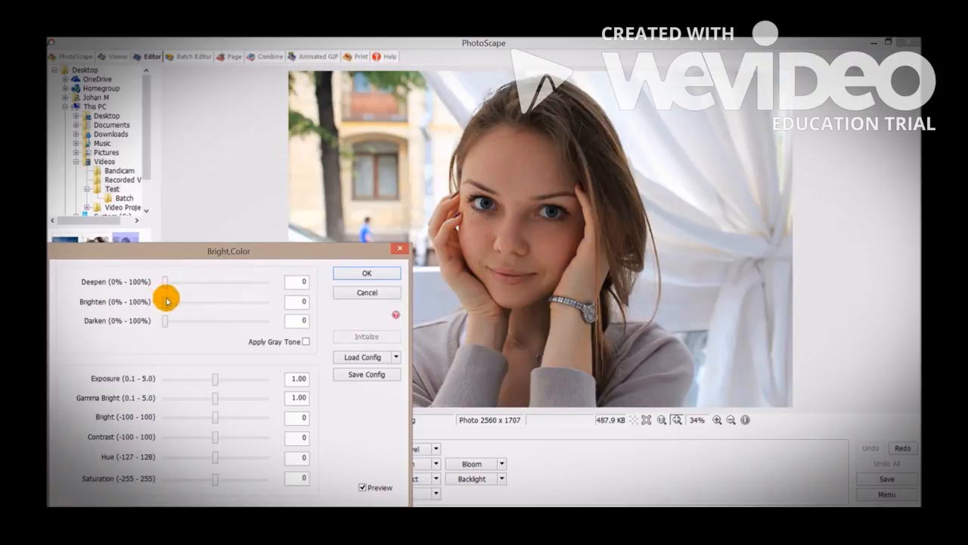
{"action": "left_click_drag", "start_coordinate": [165, 301], "coordinate": [106, 310]}
{"action": "mouse_move", "coordinate": [216, 382]}
{"action": "left_mouse_down"}
{"action": "mouse_move", "coordinate": [237, 379]}
{"action": "mouse_move", "coordinate": [199, 380]}
{"action": "mouse_move", "coordinate": [215, 382]}
{"action": "left_mouse_up"}
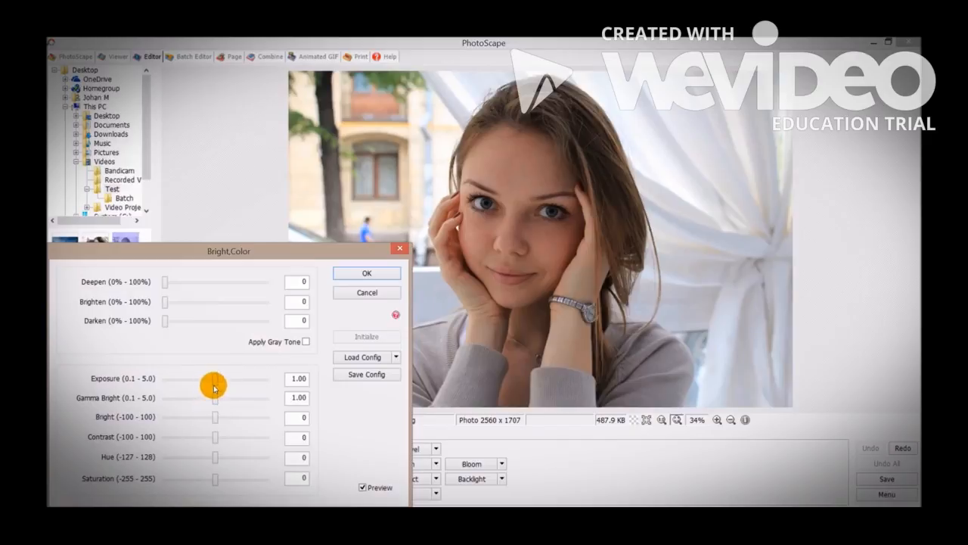
Set the portrait's Bright to 39, Contrast to 43, Hue to 0 and Saturation to 255.
{"action": "left_click_drag", "start_coordinate": [215, 417], "coordinate": [205, 456]}
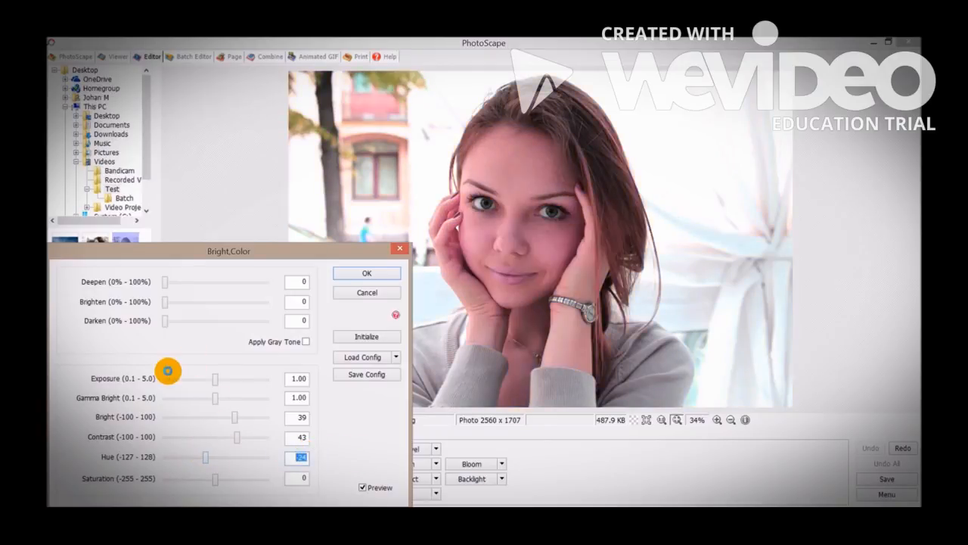
{"action": "type", "text": "0"}
{"action": "left_click_drag", "start_coordinate": [215, 482], "coordinate": [182, 483]}
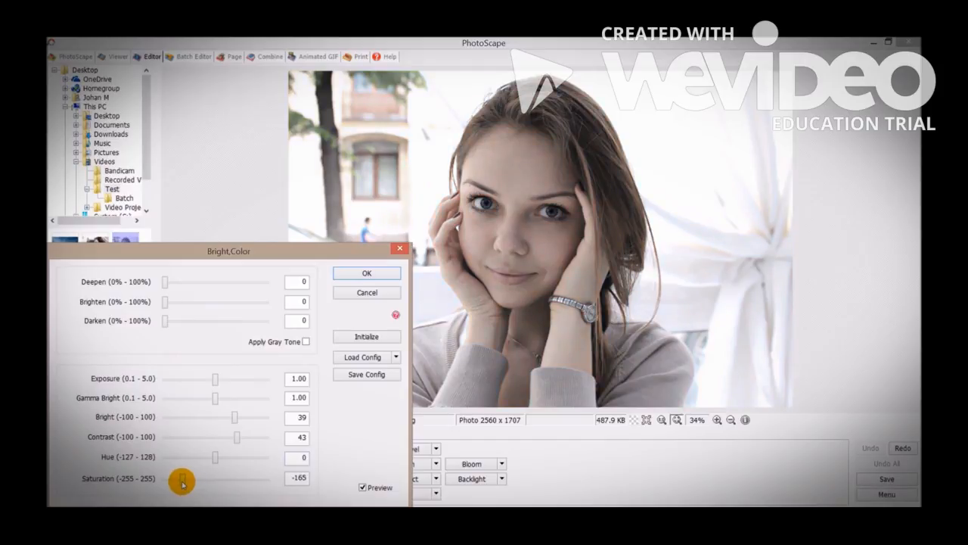
{"action": "left_click_drag", "start_coordinate": [183, 483], "coordinate": [287, 476]}
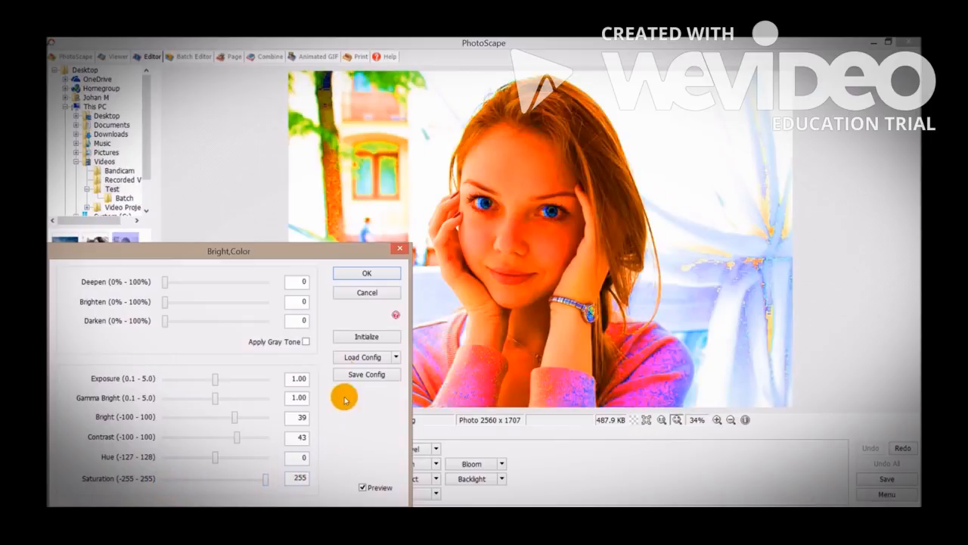
Cancel the Bright,Color changes, try the Cross Process - High film effect on the portrait and undo it.
{"action": "left_click", "coordinate": [349, 294]}
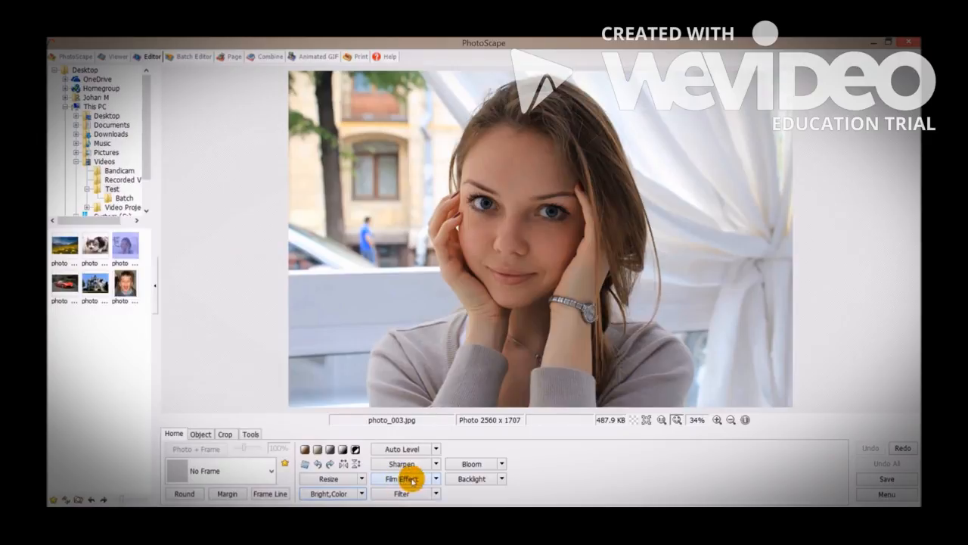
{"action": "left_click", "coordinate": [438, 480]}
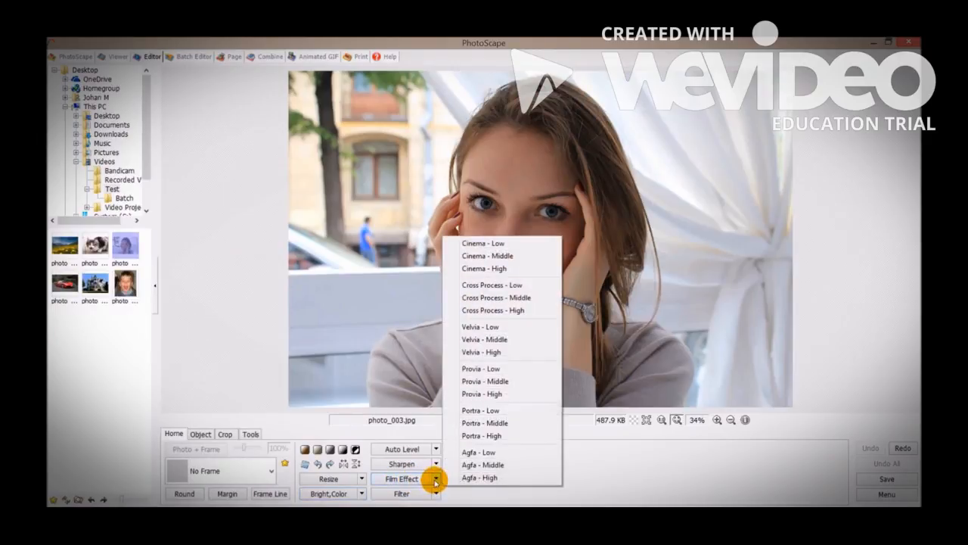
{"action": "left_click", "coordinate": [505, 310]}
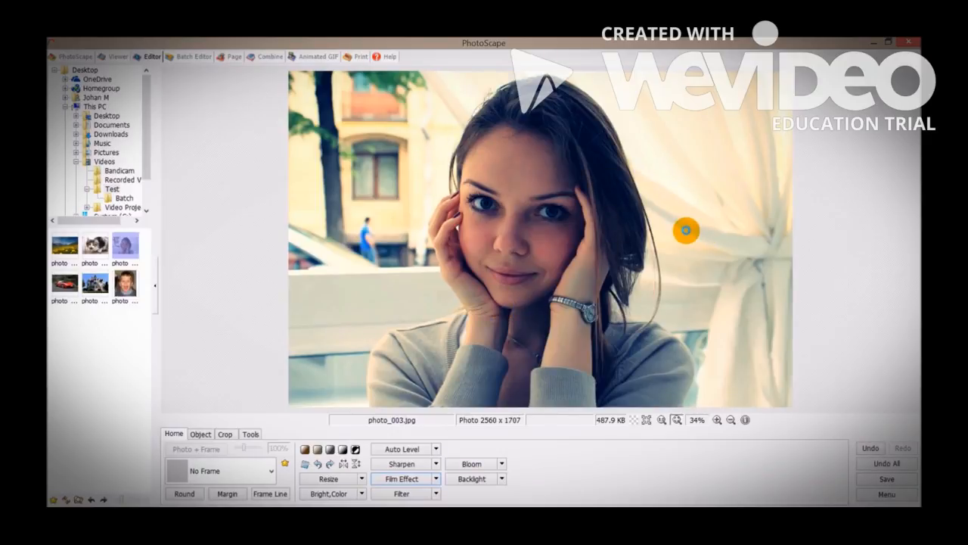
{"action": "key", "text": "ctrl+z"}
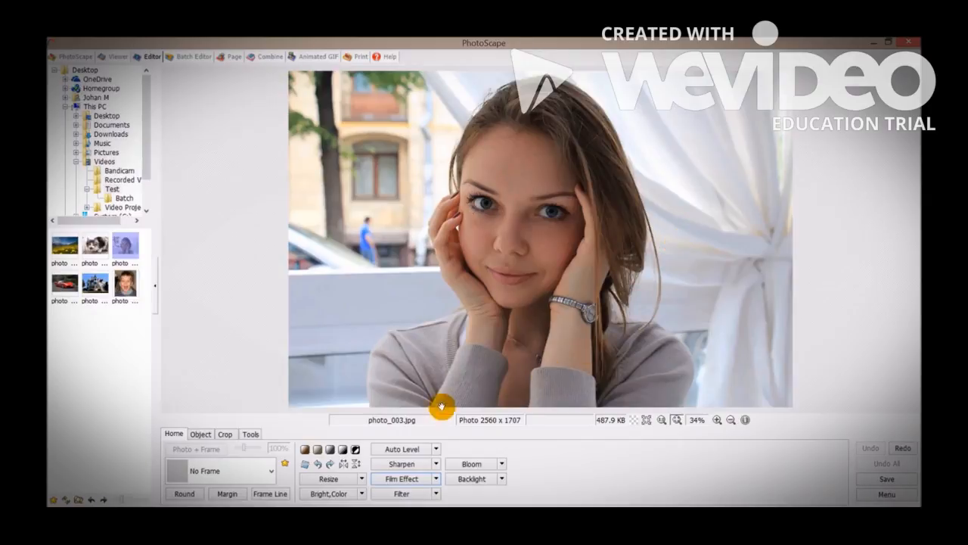
Apply Auto Level with its default setting and Auto Contrast - High to the portrait.
{"action": "left_click", "coordinate": [408, 450]}
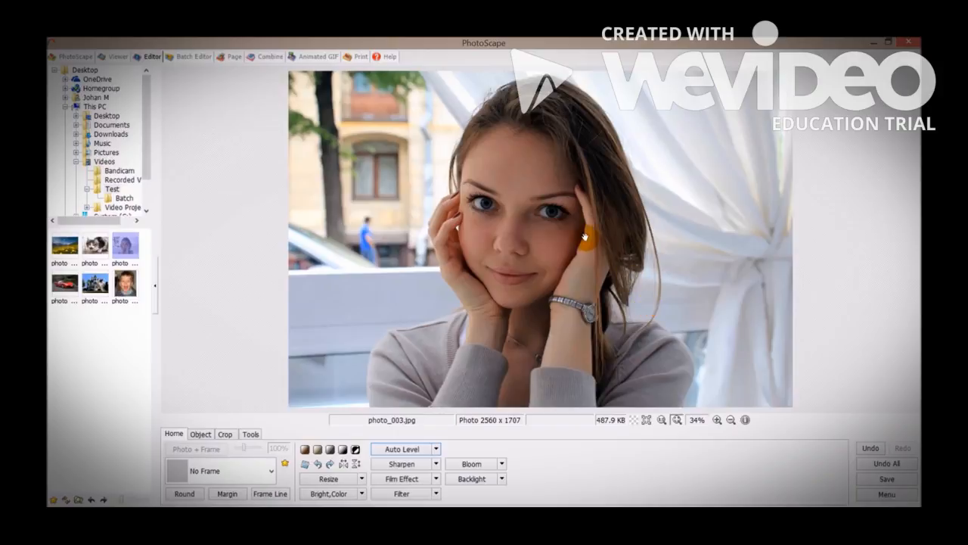
{"action": "left_click", "coordinate": [437, 450]}
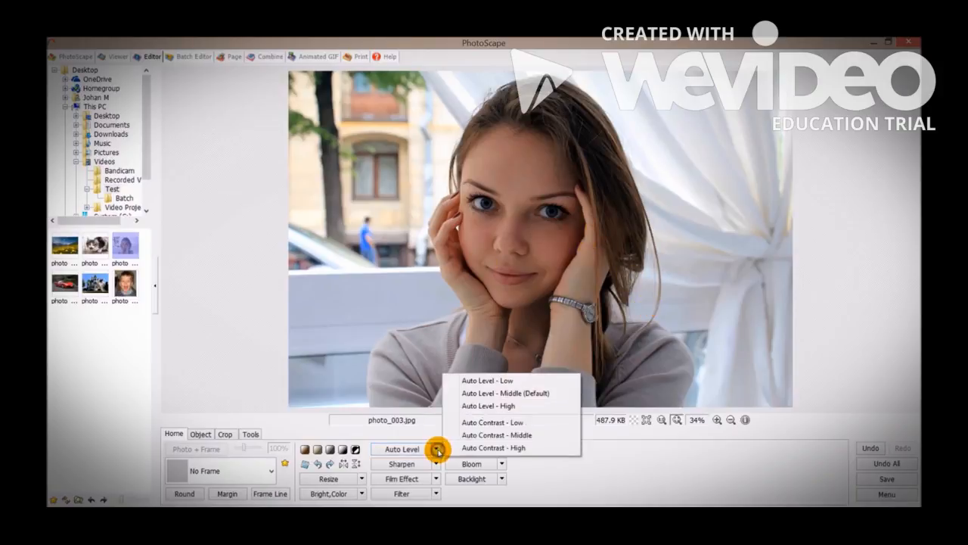
{"action": "left_click", "coordinate": [479, 448]}
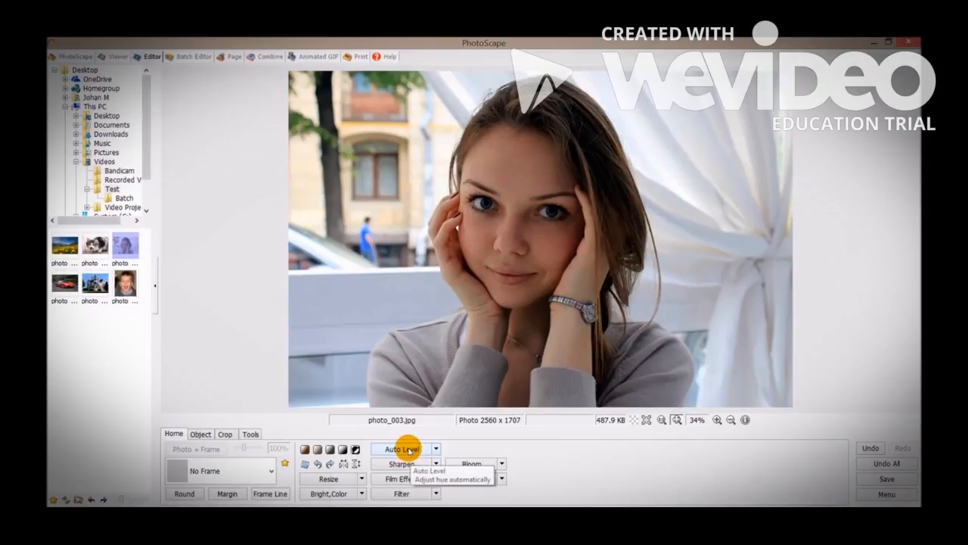
Try the Sepia, grayscale, black-and-white and Negative effects in turn on the portrait, and undo the latest effects.
{"action": "left_click", "coordinate": [304, 451]}
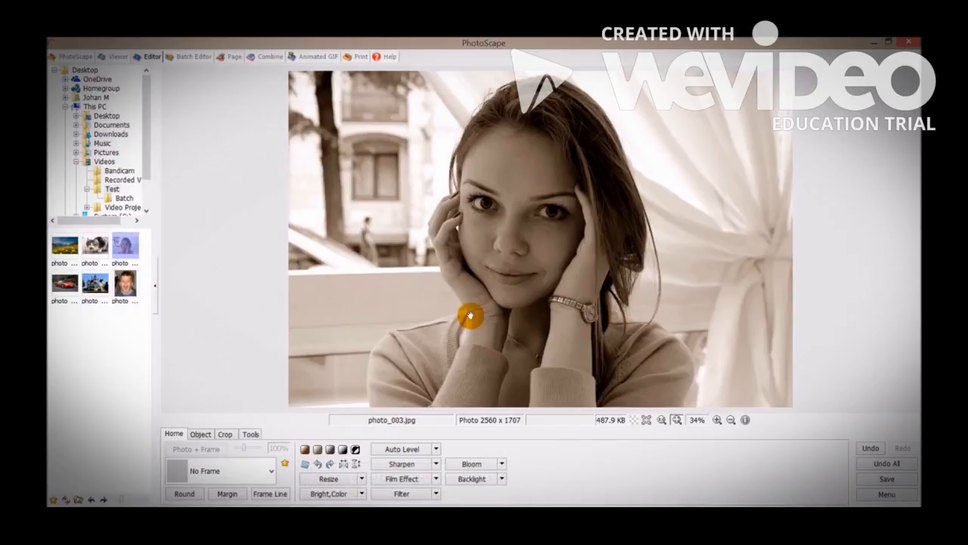
{"action": "left_click", "coordinate": [331, 449]}
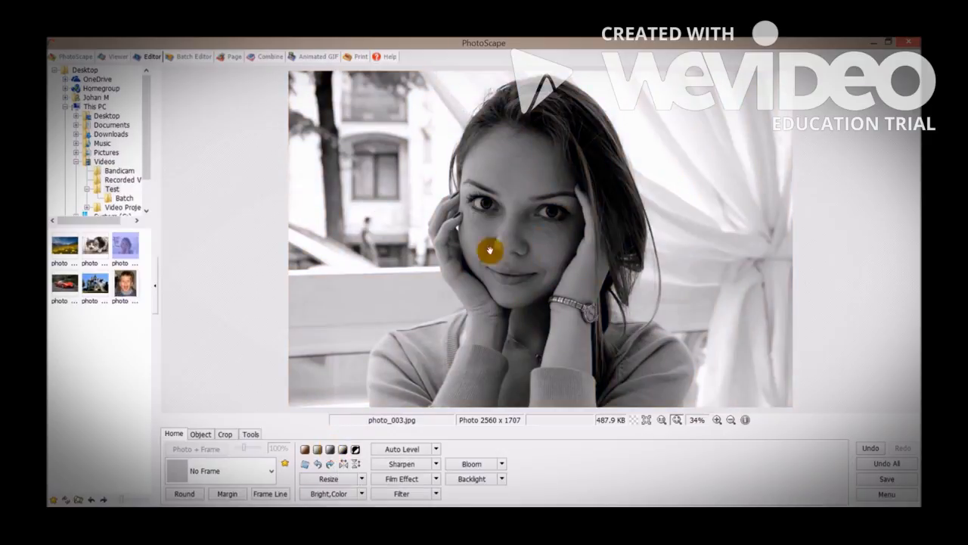
{"action": "left_click", "coordinate": [342, 449]}
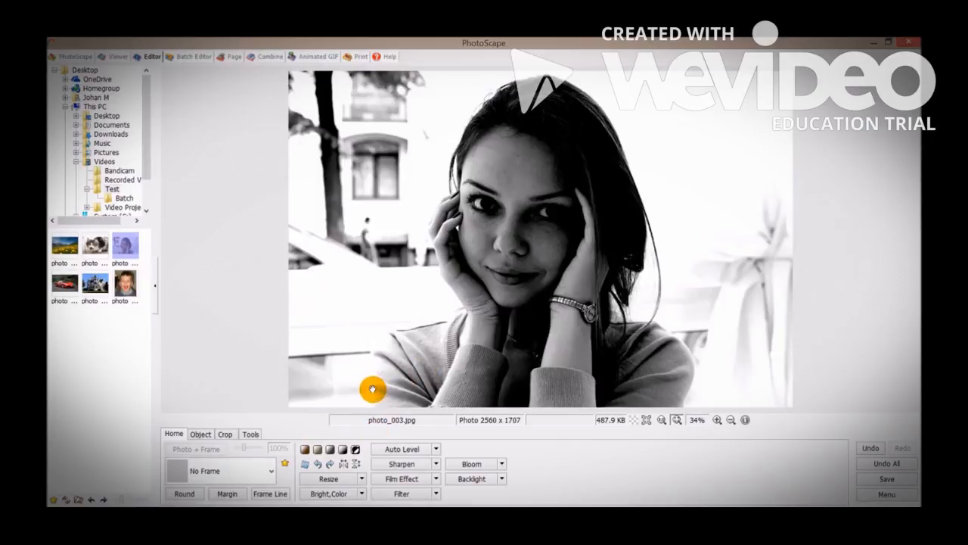
{"action": "left_click", "coordinate": [356, 450]}
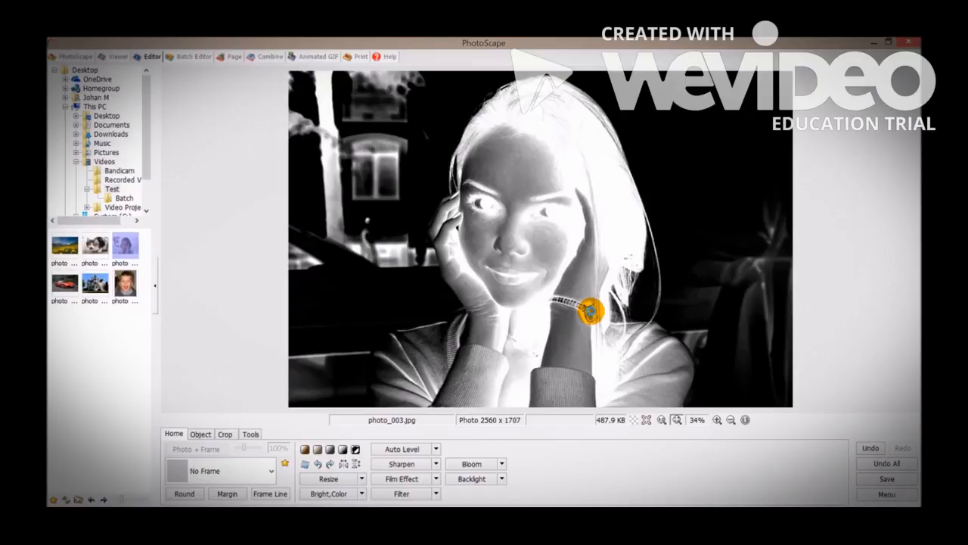
{"action": "key", "text": "ctrl+z"}
{"action": "key", "text": "ctrl+z"}
{"action": "key", "text": "ctrl+z"}
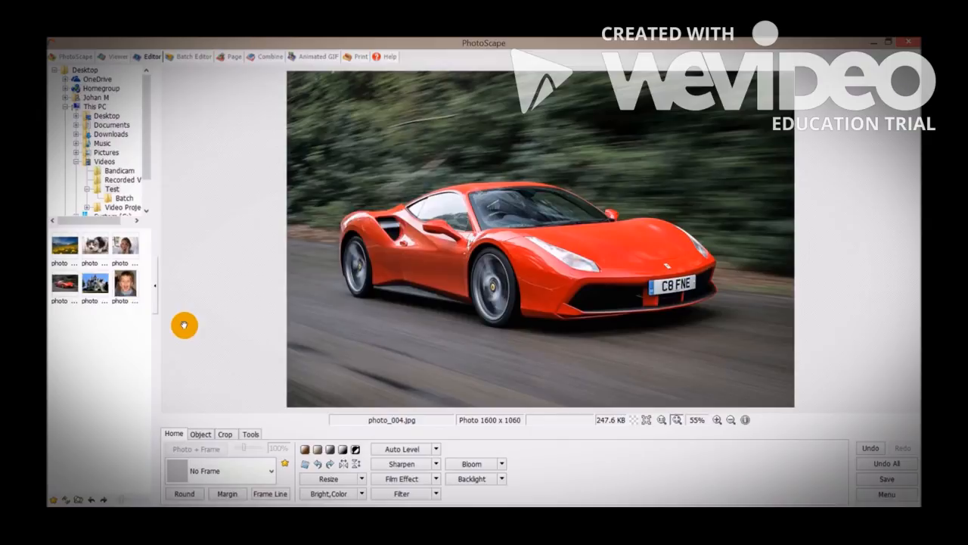
Try the Black Line 8 frame on the car photo photo_004.jpg and test its size adjustment, leaving it at 100%.
{"action": "left_click", "coordinate": [203, 472]}
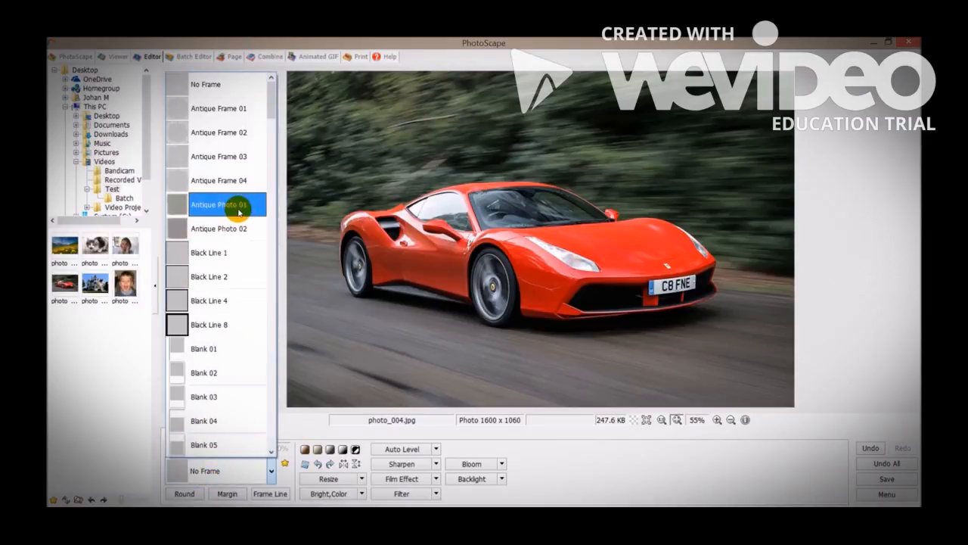
{"action": "left_click", "coordinate": [205, 324]}
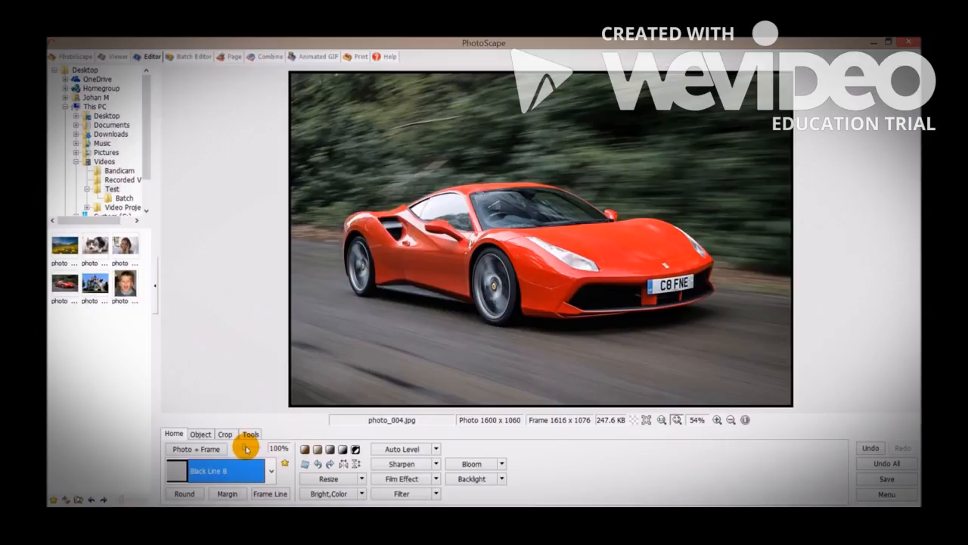
{"action": "left_click", "coordinate": [245, 450]}
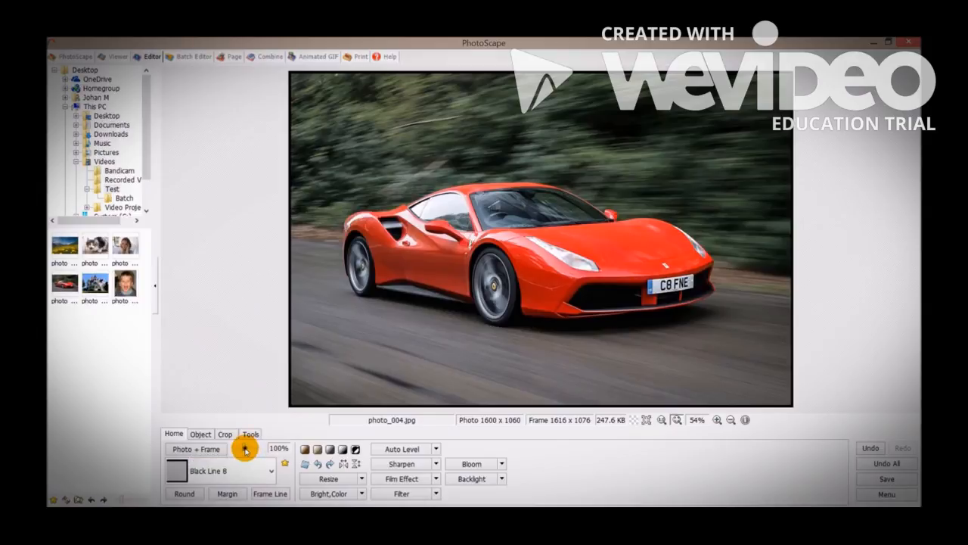
{"action": "left_click_drag", "start_coordinate": [263, 449], "coordinate": [246, 451]}
Replace the car photo's frame with Antique Photo 01.
{"action": "left_click", "coordinate": [238, 465]}
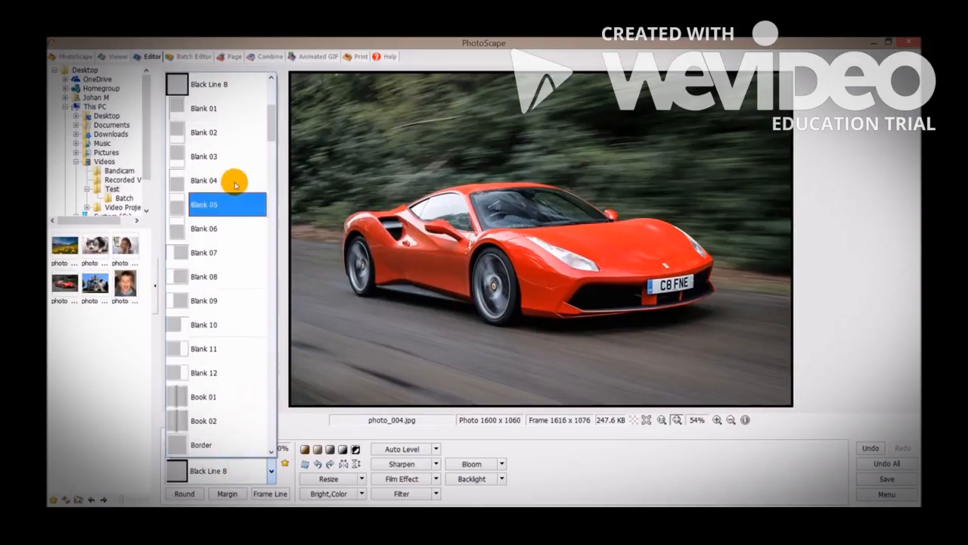
{"action": "scroll", "coordinate": [245, 207], "scroll_direction": "up", "scroll_amount": 1}
{"action": "scroll", "coordinate": [245, 208], "scroll_direction": "up", "scroll_amount": 3}
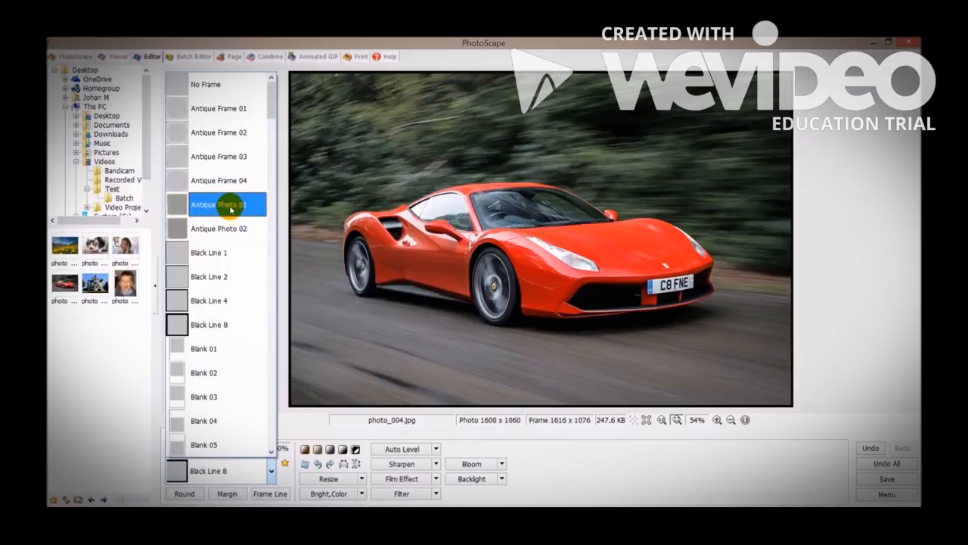
{"action": "left_click", "coordinate": [230, 208]}
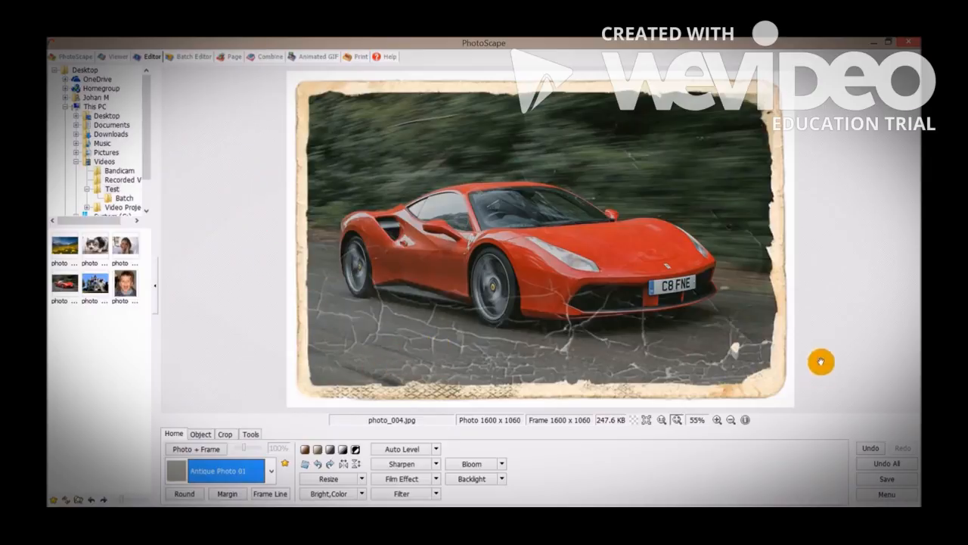
Switch the car photo's frame to Gradient 01.
{"action": "left_click", "coordinate": [258, 471]}
{"action": "scroll", "coordinate": [244, 227], "scroll_direction": "down", "scroll_amount": 10}
{"action": "scroll", "coordinate": [243, 232], "scroll_direction": "down", "scroll_amount": 8}
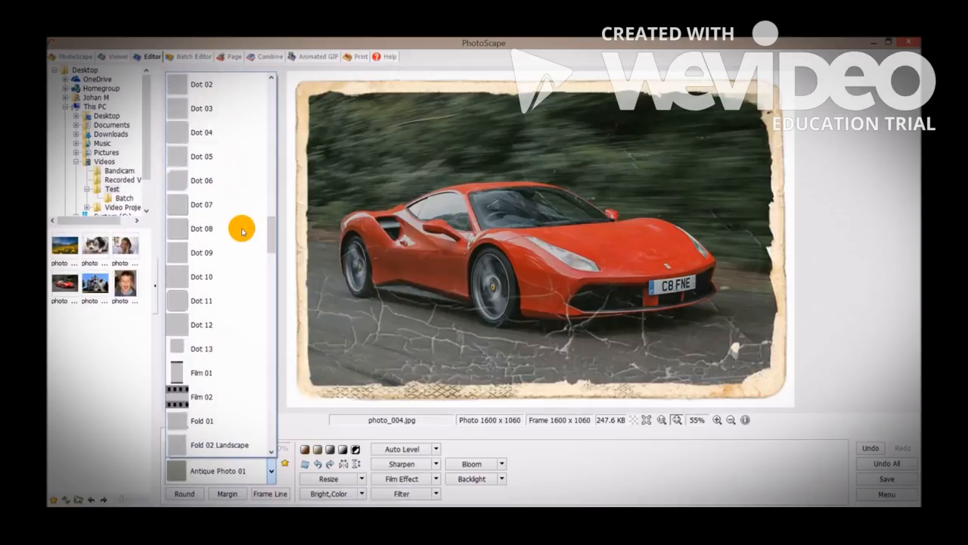
{"action": "scroll", "coordinate": [243, 231], "scroll_direction": "down", "scroll_amount": 2}
{"action": "scroll", "coordinate": [242, 231], "scroll_direction": "down", "scroll_amount": 4}
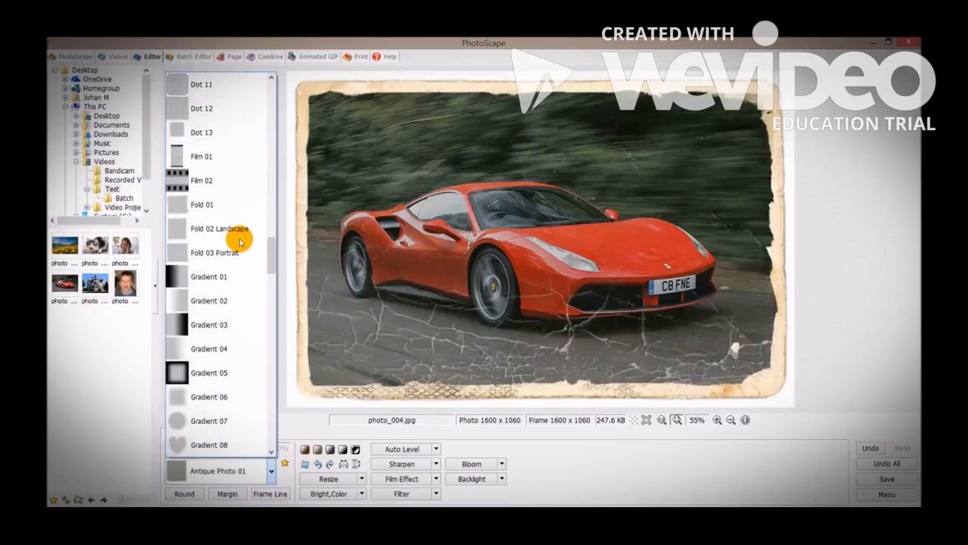
{"action": "left_click", "coordinate": [231, 278]}
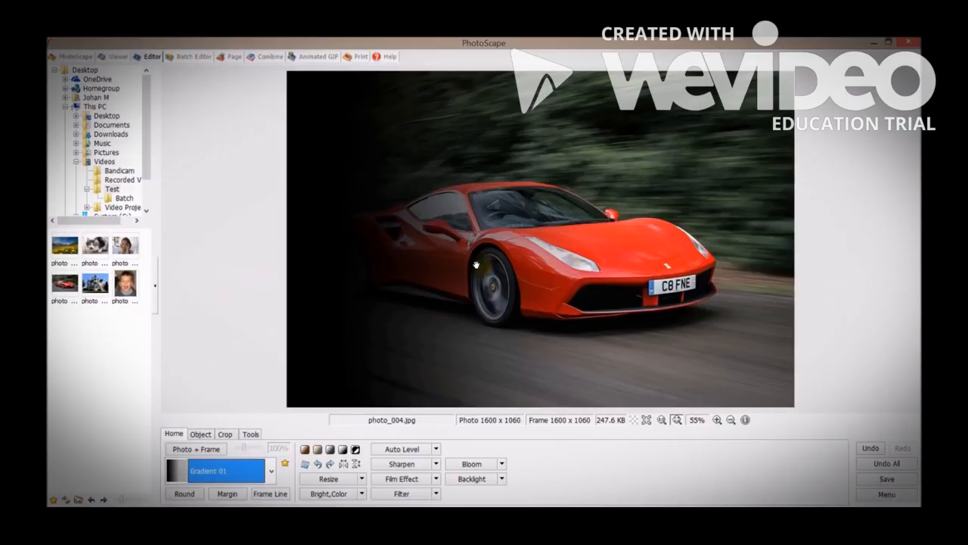
Try the Gradient 06 frame on the car photo, followed by Inner Line - Black.
{"action": "left_click", "coordinate": [268, 472]}
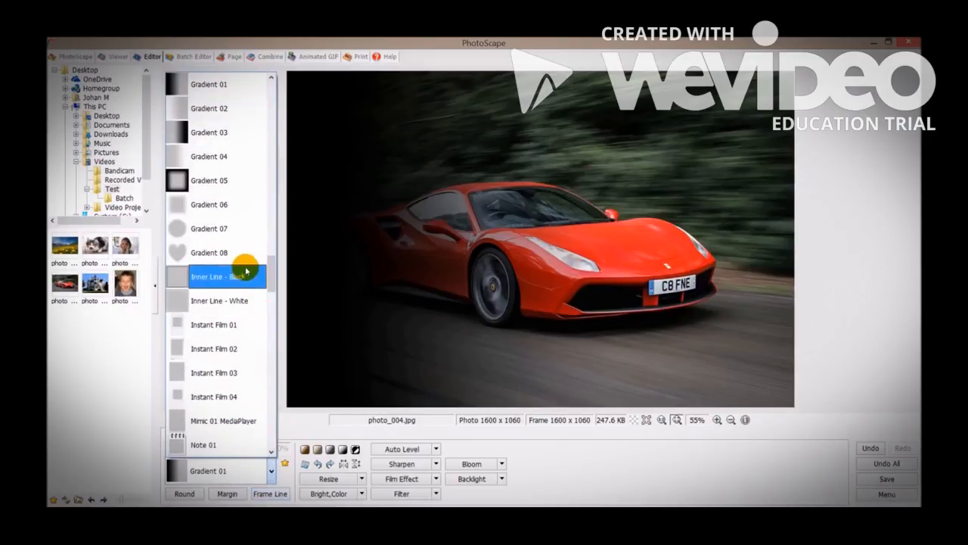
{"action": "left_click", "coordinate": [231, 206]}
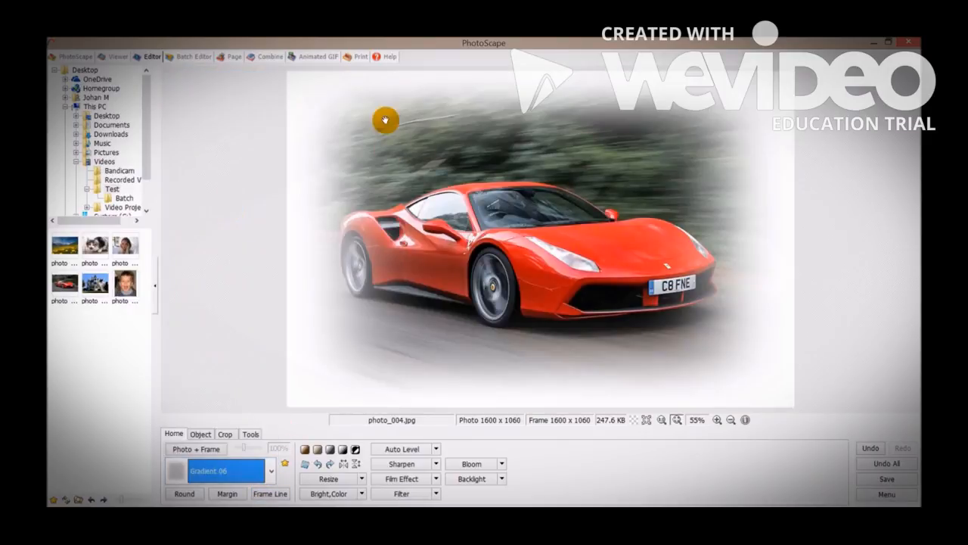
{"action": "left_click", "coordinate": [271, 469]}
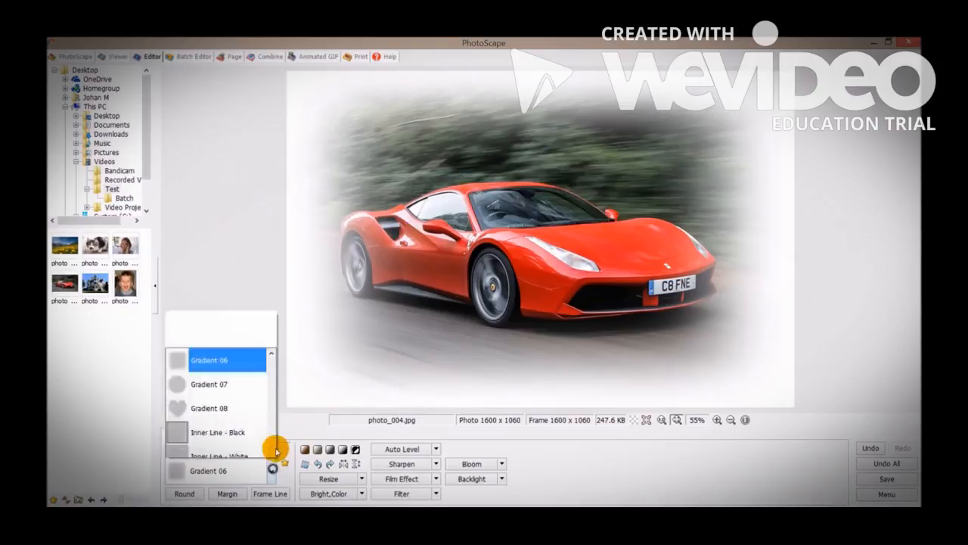
{"action": "left_click", "coordinate": [237, 161]}
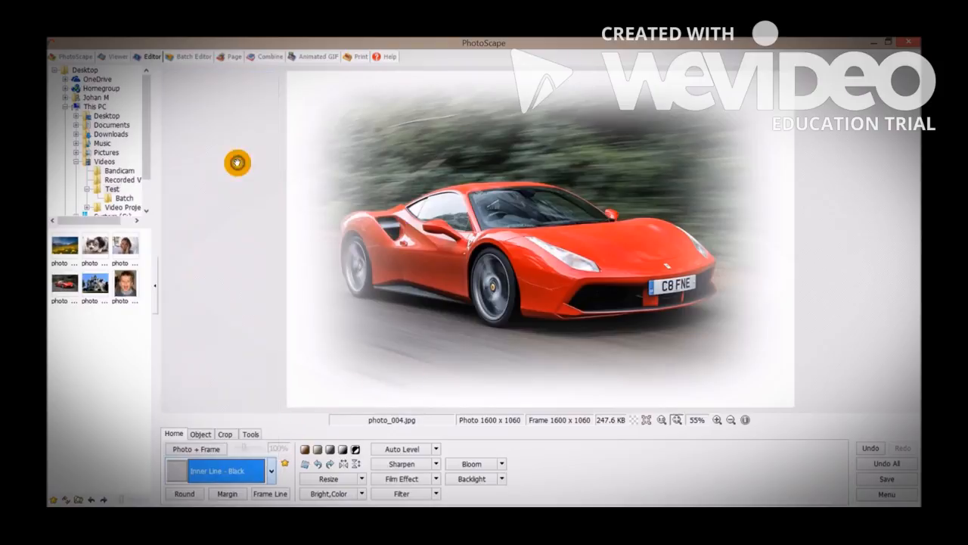
Browse the remaining frame styles and set the car photo back to No Frame.
{"action": "left_click", "coordinate": [276, 473]}
{"action": "scroll", "coordinate": [215, 317], "scroll_direction": "down", "scroll_amount": 8}
{"action": "scroll", "coordinate": [219, 318], "scroll_direction": "down", "scroll_amount": 7}
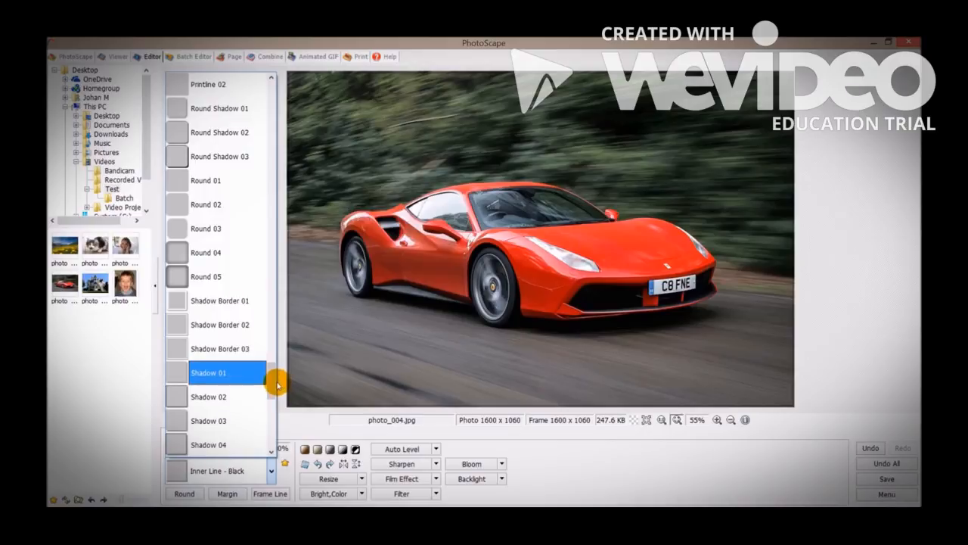
{"action": "left_click_drag", "start_coordinate": [274, 384], "coordinate": [271, 432]}
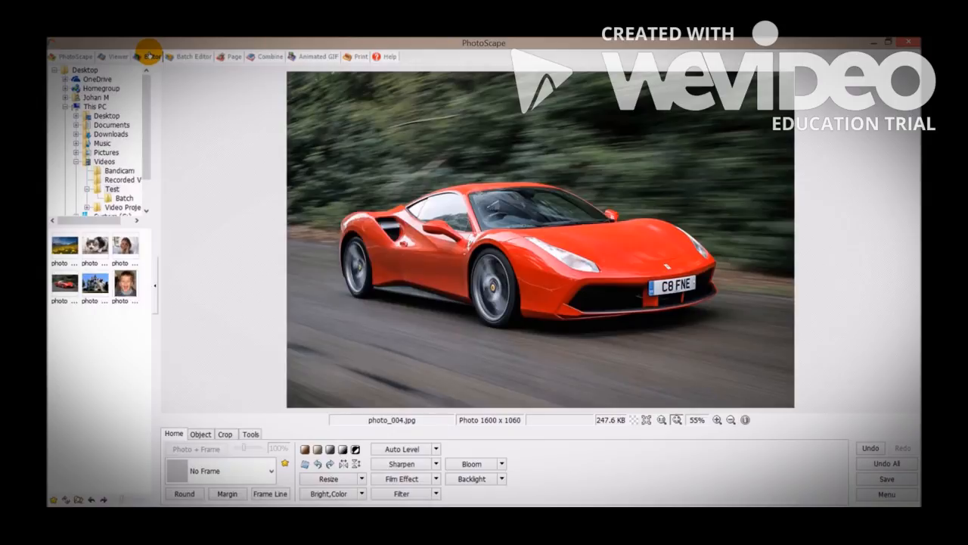
Open the Batch Editor and add all six photos, photo_001.jpg to photo_006.jpg, to its file list.
{"action": "left_click", "coordinate": [195, 58]}
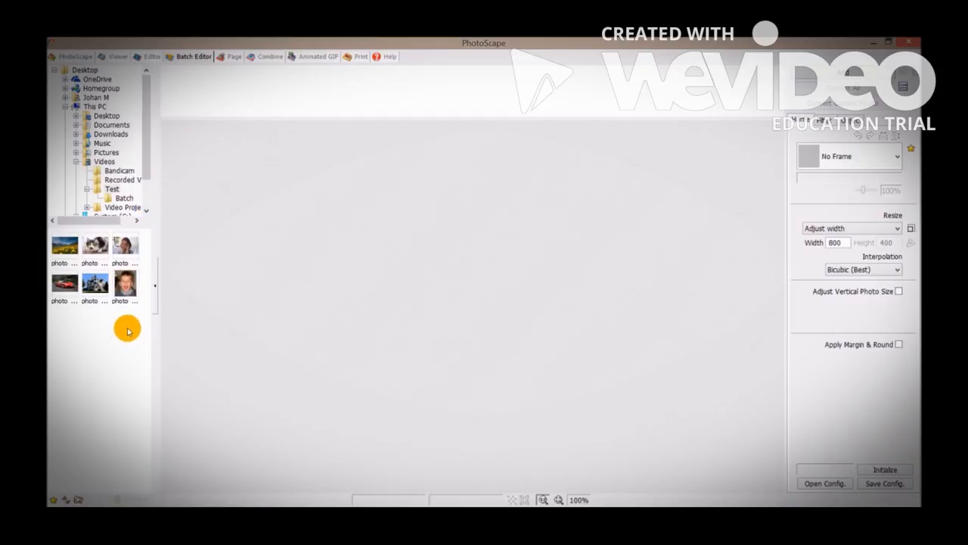
{"action": "left_click_drag", "start_coordinate": [68, 244], "coordinate": [245, 96]}
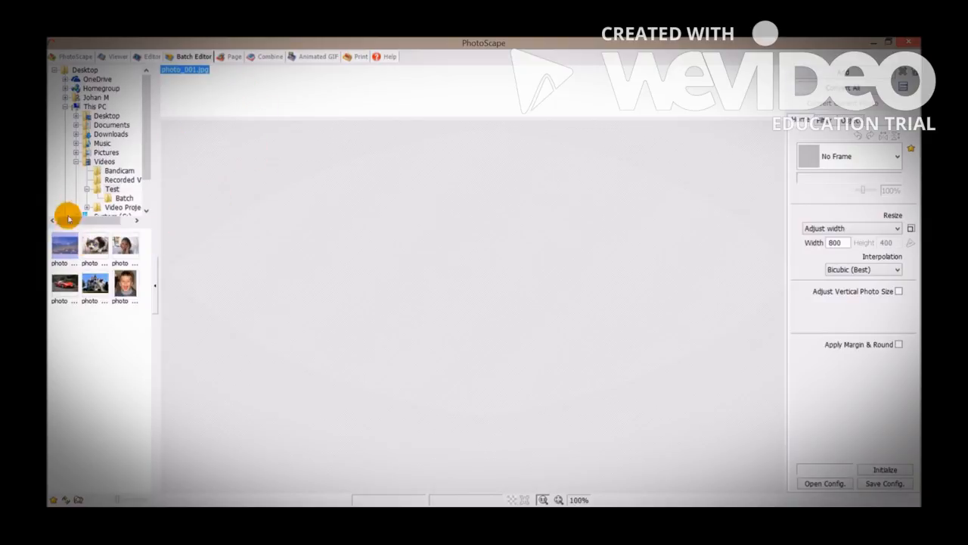
{"action": "left_click_drag", "start_coordinate": [133, 327], "coordinate": [64, 241]}
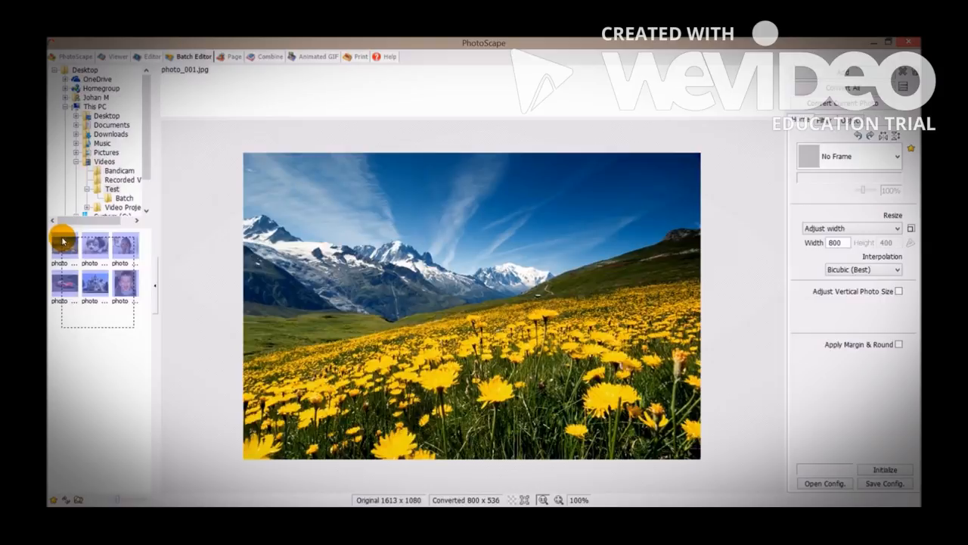
{"action": "left_click_drag", "start_coordinate": [68, 248], "coordinate": [195, 97]}
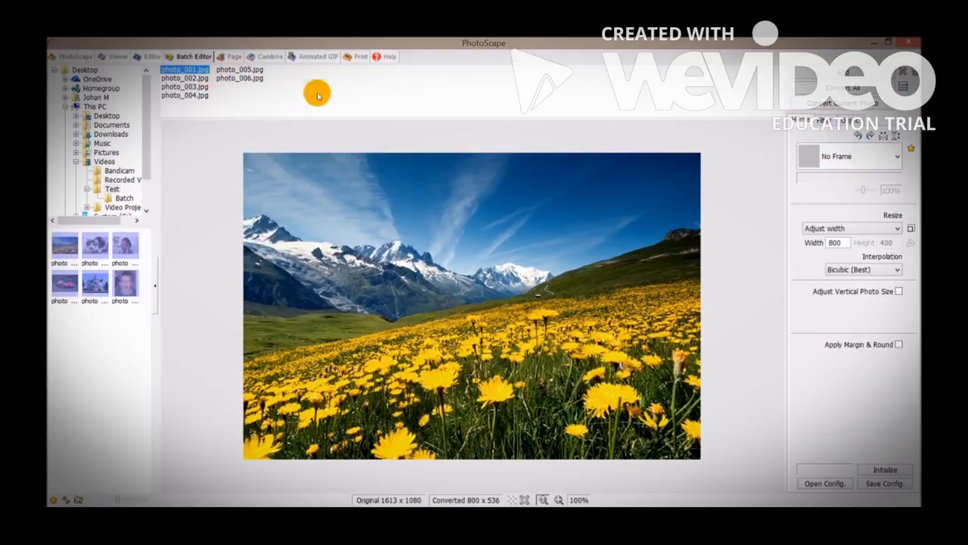
Apply the Antique Photo 02 frame to the batch and preview it on photo_002.jpg, photo_003.jpg and photo_004.jpg.
{"action": "left_click", "coordinate": [816, 156]}
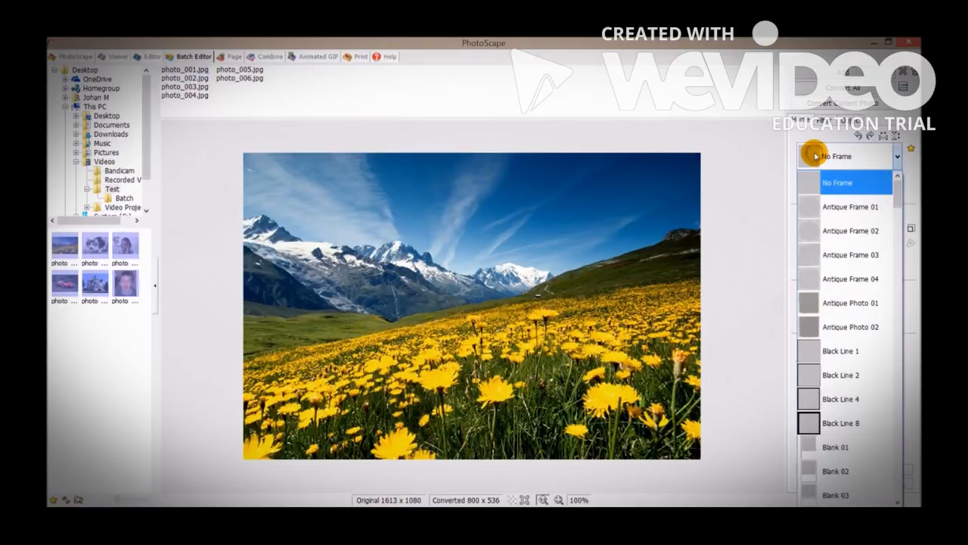
{"action": "left_click", "coordinate": [855, 326]}
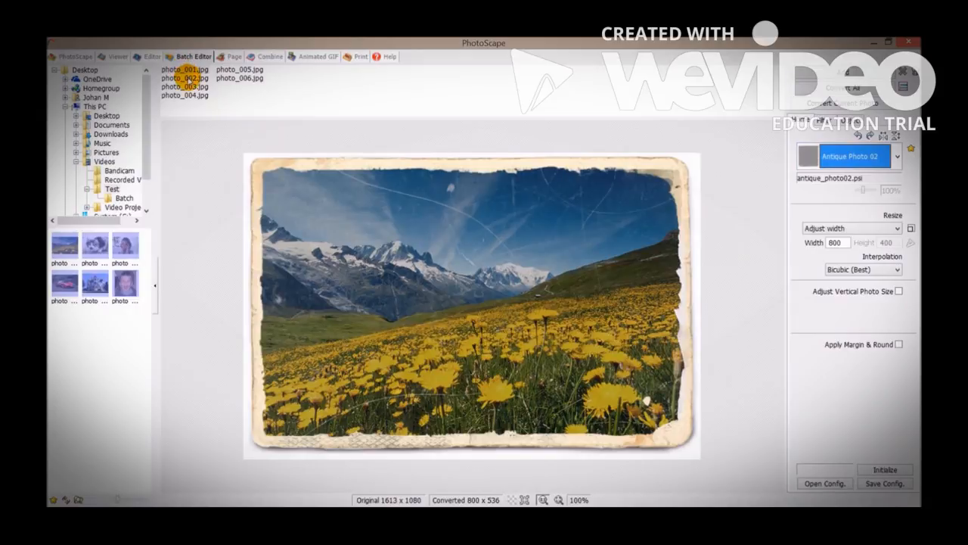
{"action": "left_click", "coordinate": [186, 78]}
{"action": "left_click", "coordinate": [187, 86]}
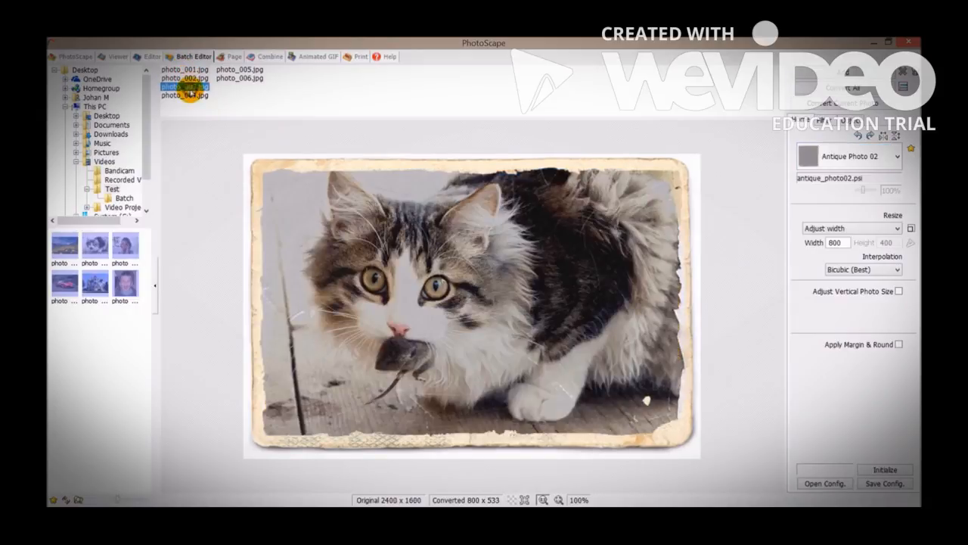
{"action": "left_click", "coordinate": [186, 95]}
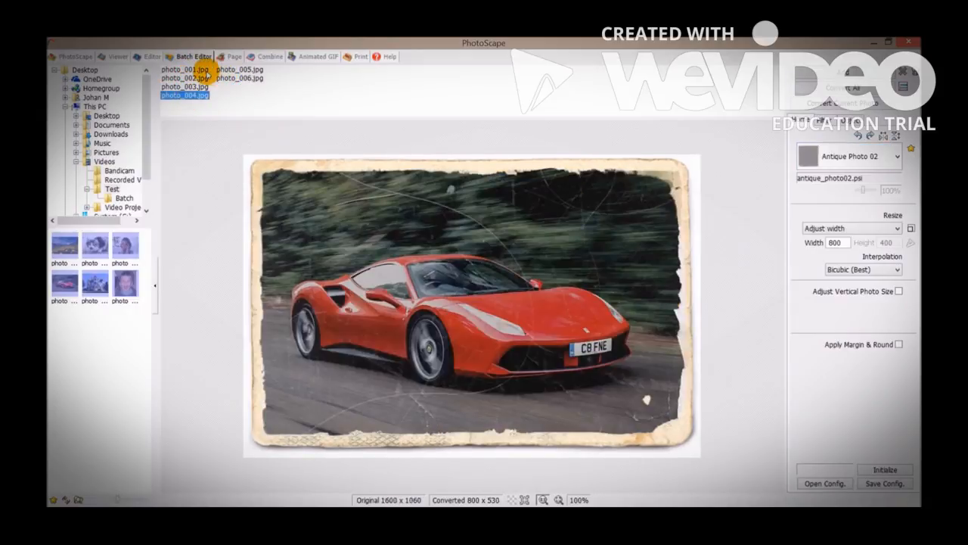
Preview photo_001.jpg in the batch and choose Adjust width as the resize mode.
{"action": "left_click", "coordinate": [204, 69]}
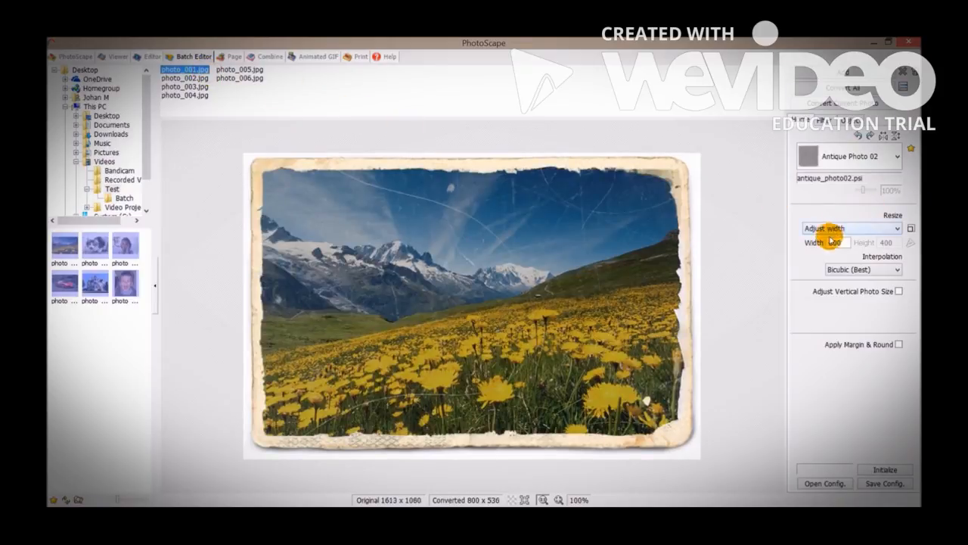
{"action": "left_click", "coordinate": [863, 228]}
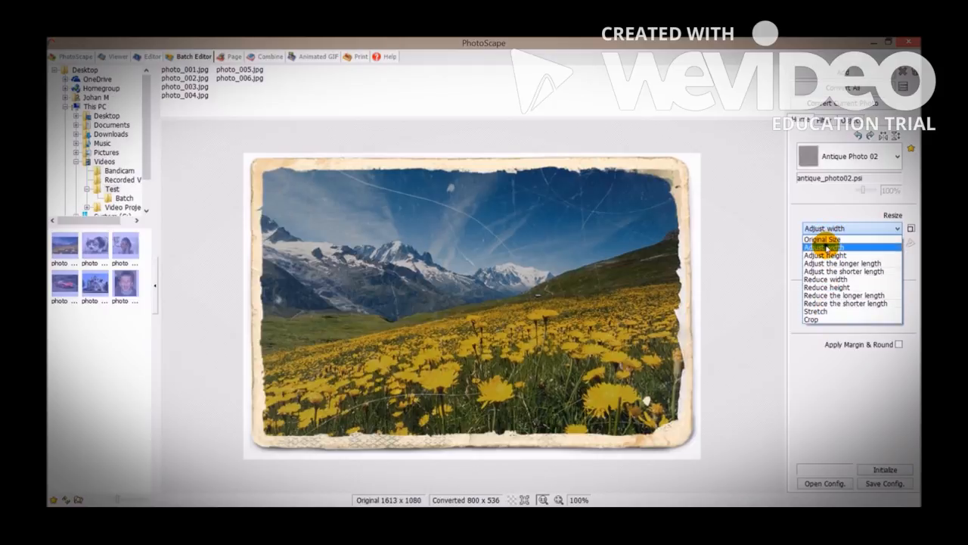
{"action": "left_click", "coordinate": [825, 247]}
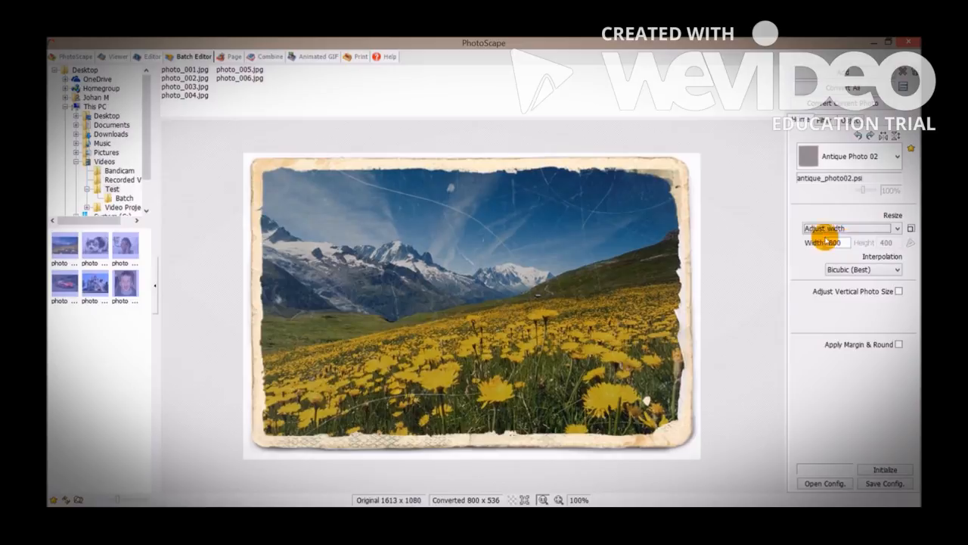
Remove the antique frame from the batch photos by choosing No Frame.
{"action": "left_click", "coordinate": [859, 154]}
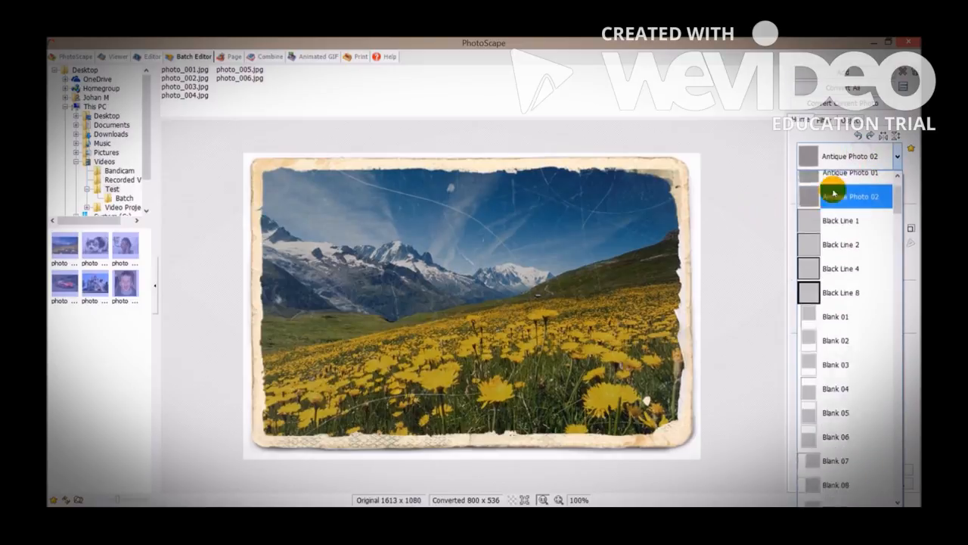
{"action": "left_click", "coordinate": [836, 184]}
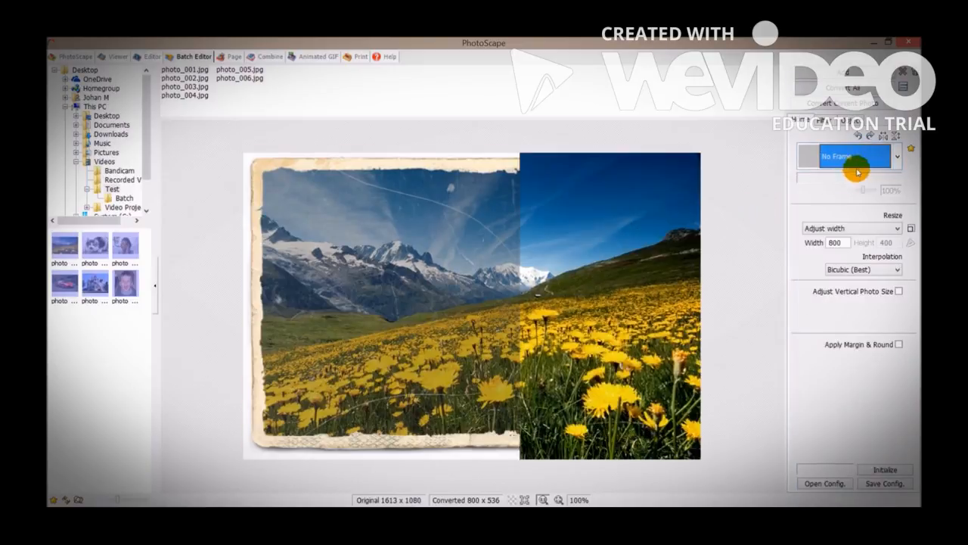
Set the batch filters Auto Level and Auto Contrast to Middle, leaving Deepen blank.
{"action": "left_click", "coordinate": [823, 119]}
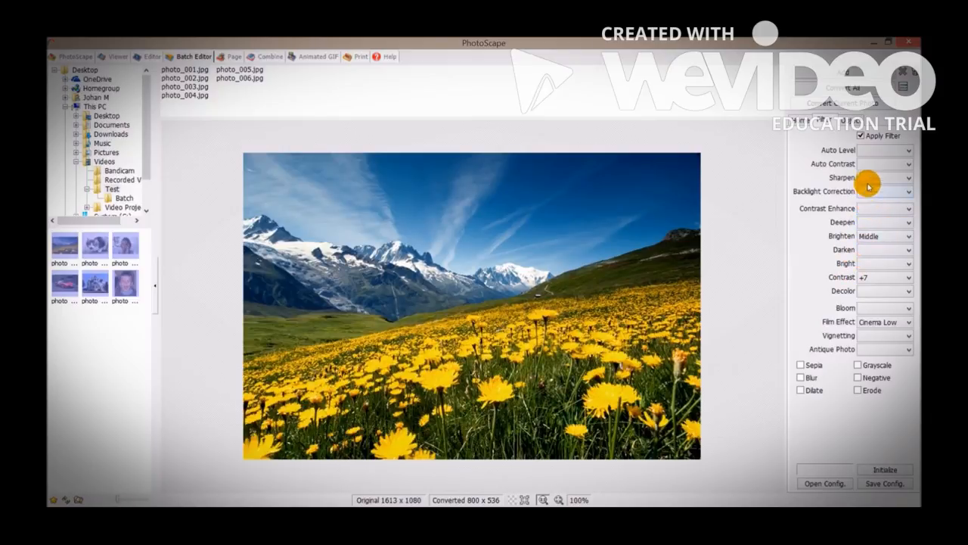
{"action": "left_click", "coordinate": [895, 149]}
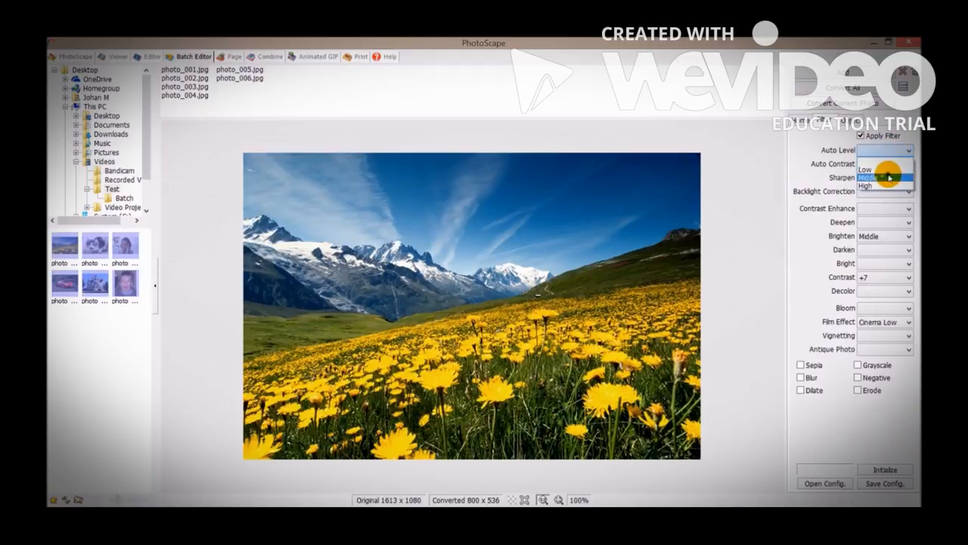
{"action": "left_click", "coordinate": [890, 178]}
{"action": "left_click", "coordinate": [885, 163]}
{"action": "left_click", "coordinate": [880, 192]}
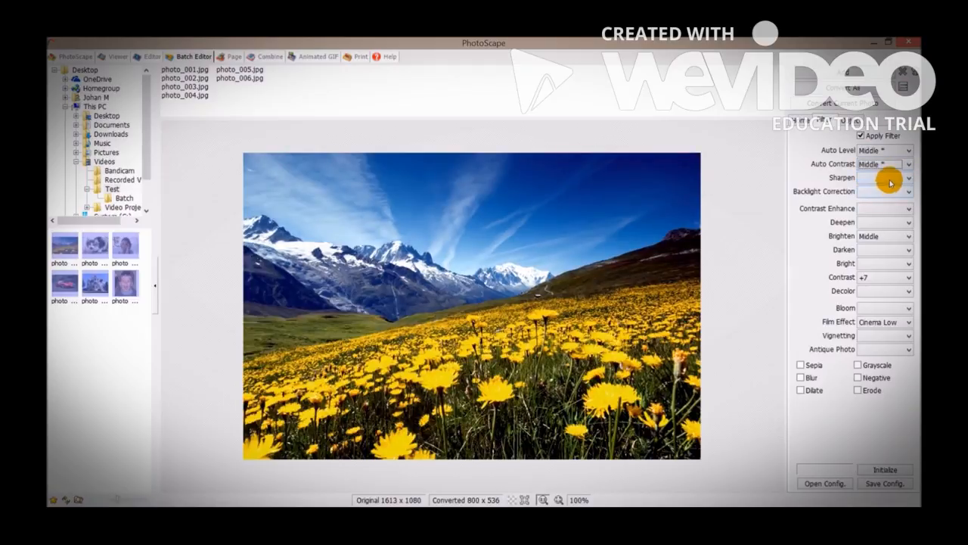
{"action": "left_click", "coordinate": [889, 222]}
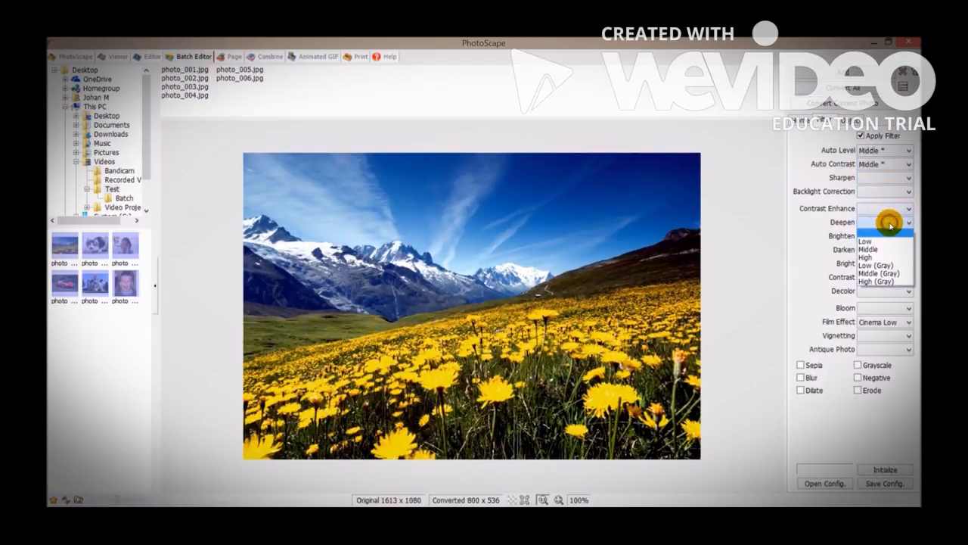
{"action": "left_click", "coordinate": [816, 243]}
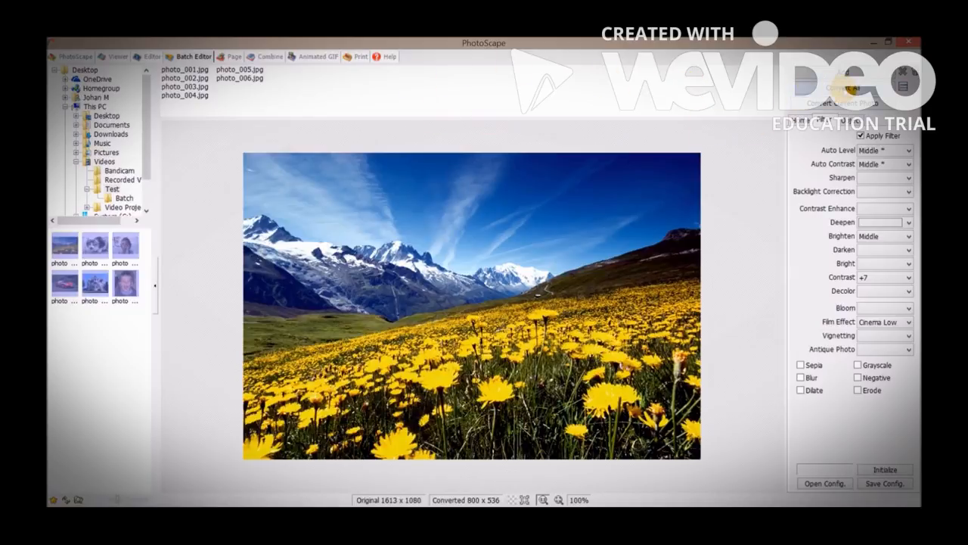
Start converting all batch photos to bring up the save options.
{"action": "left_click", "coordinate": [845, 88]}
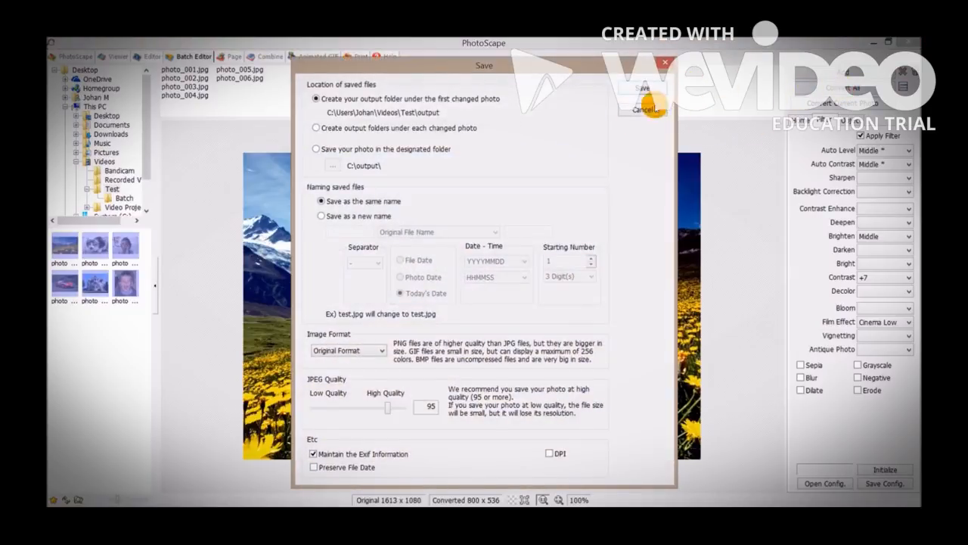